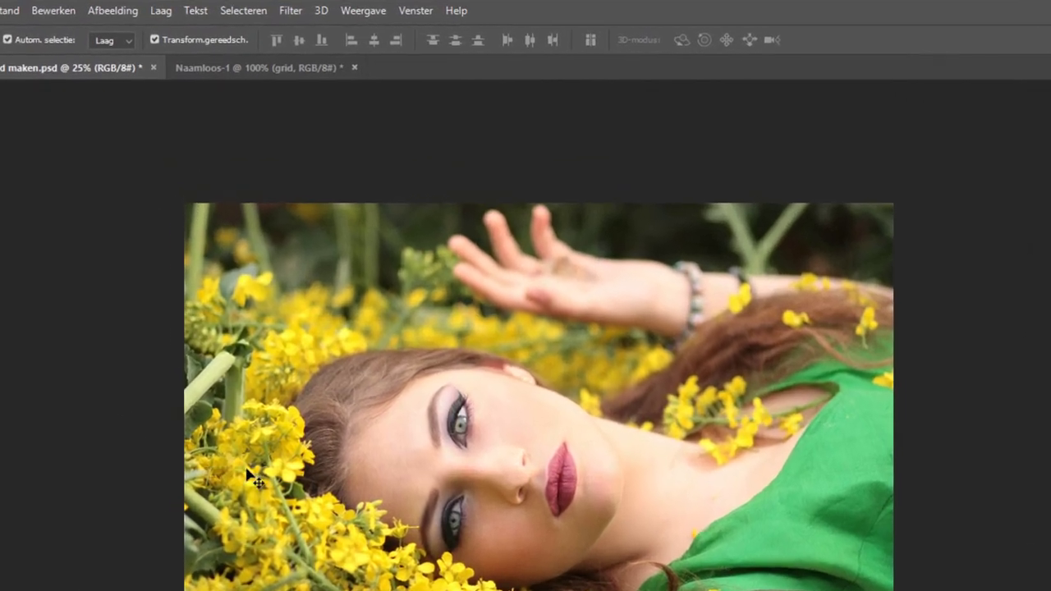
# - Turn on rulers (Weergave > Linialen) along the photo's top and left edges
pyautogui.click(299, 8)
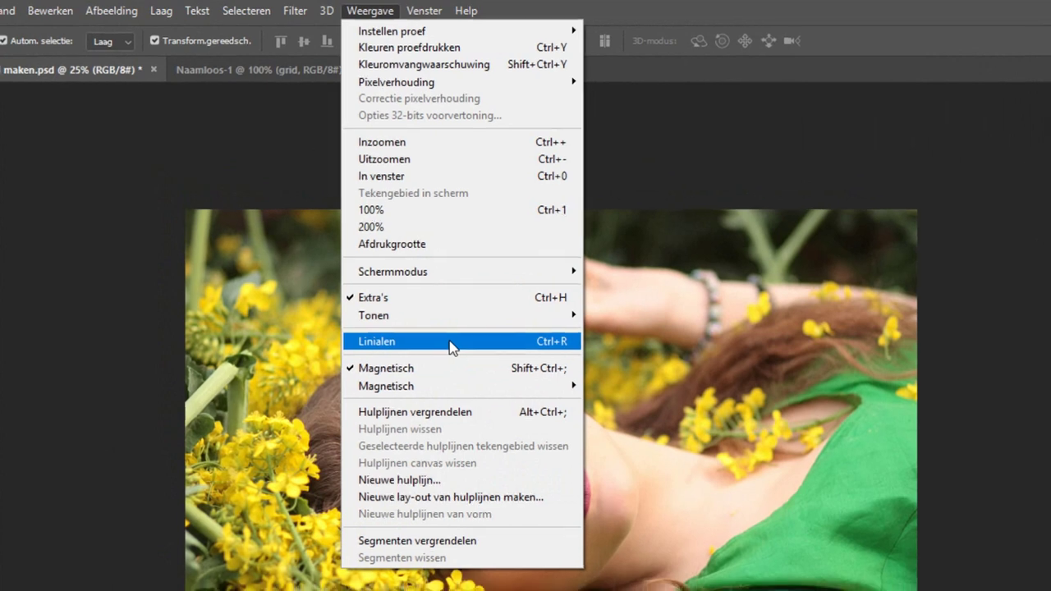
pyautogui.click(451, 344)
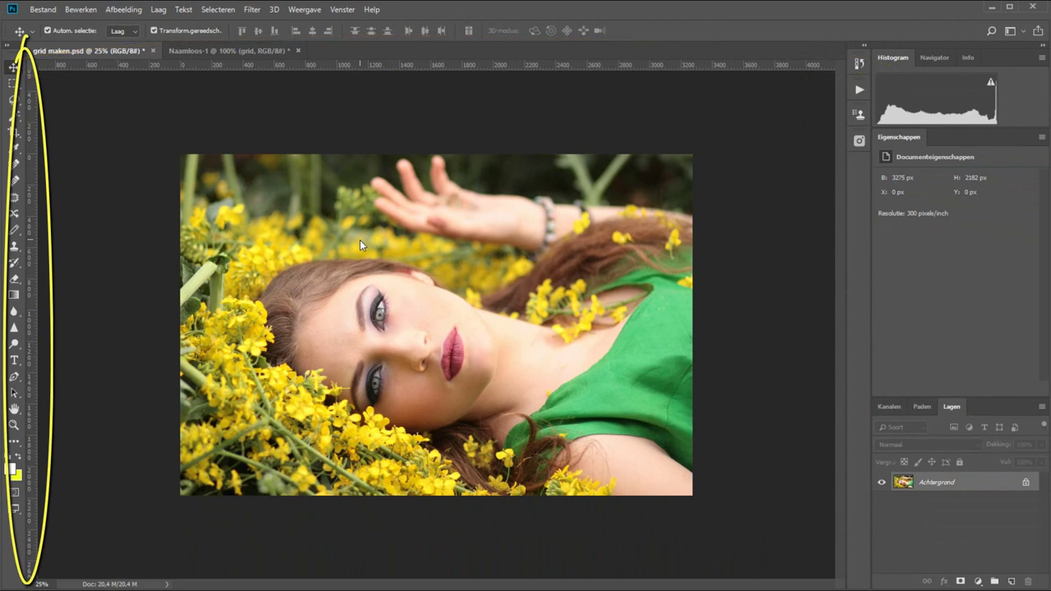
pyautogui.rightClick(346, 70)
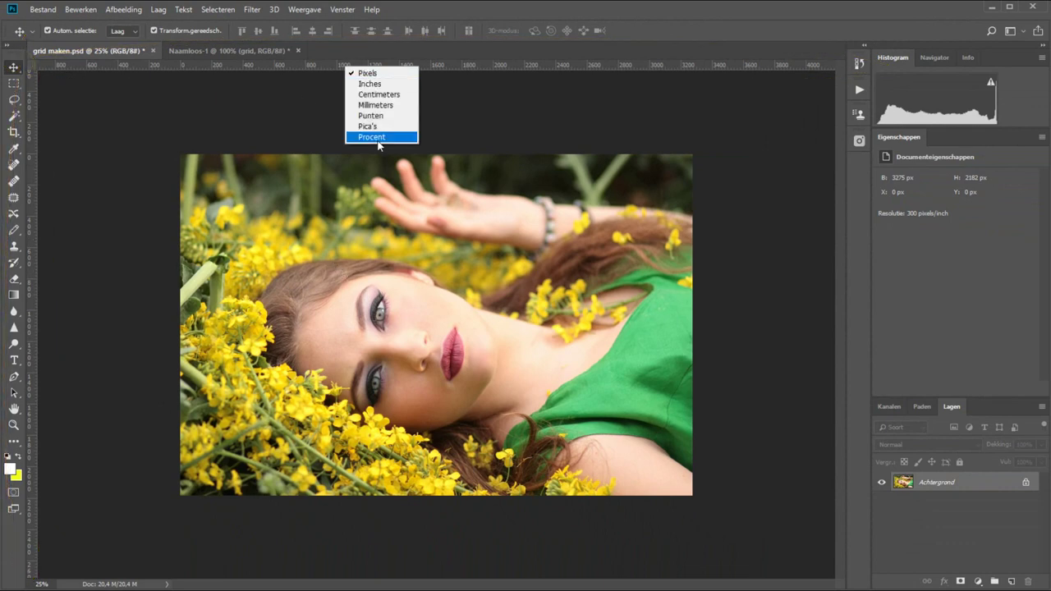
pyautogui.click(381, 137)
pyautogui.rightClick(379, 62)
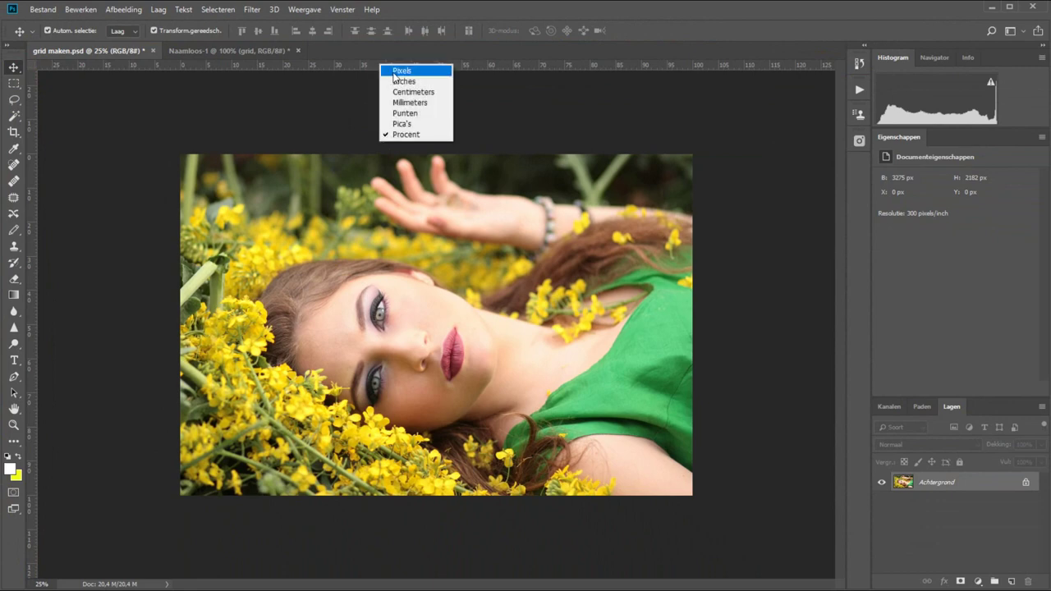
pyautogui.click(392, 72)
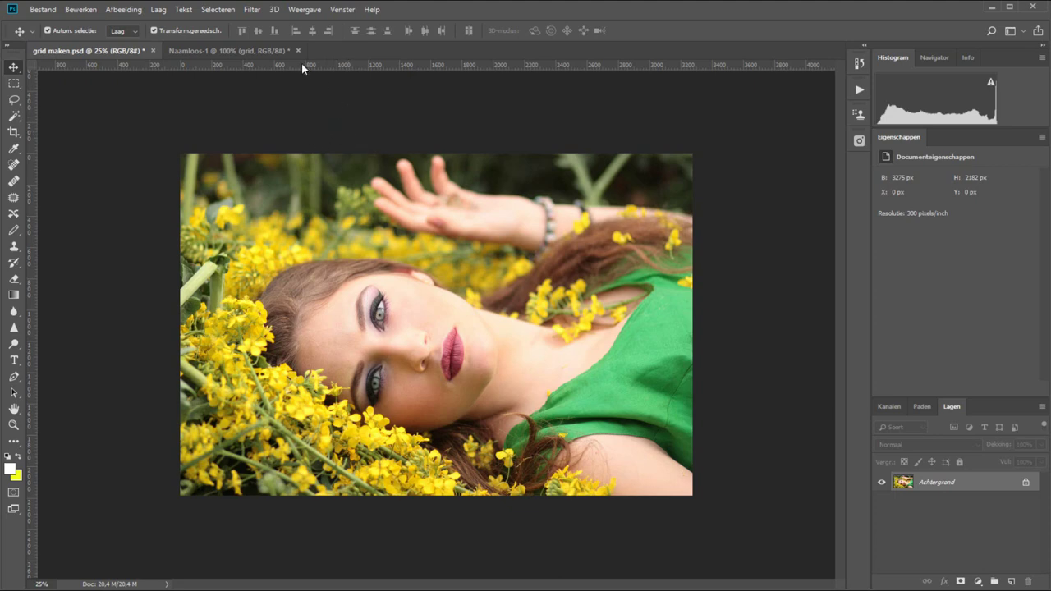
pyautogui.moveTo(300, 63)
pyautogui.mouseDown()
pyautogui.moveTo(301, 189)
pyautogui.moveTo(317, 244)
pyautogui.moveTo(313, 372)
pyautogui.mouseUp()
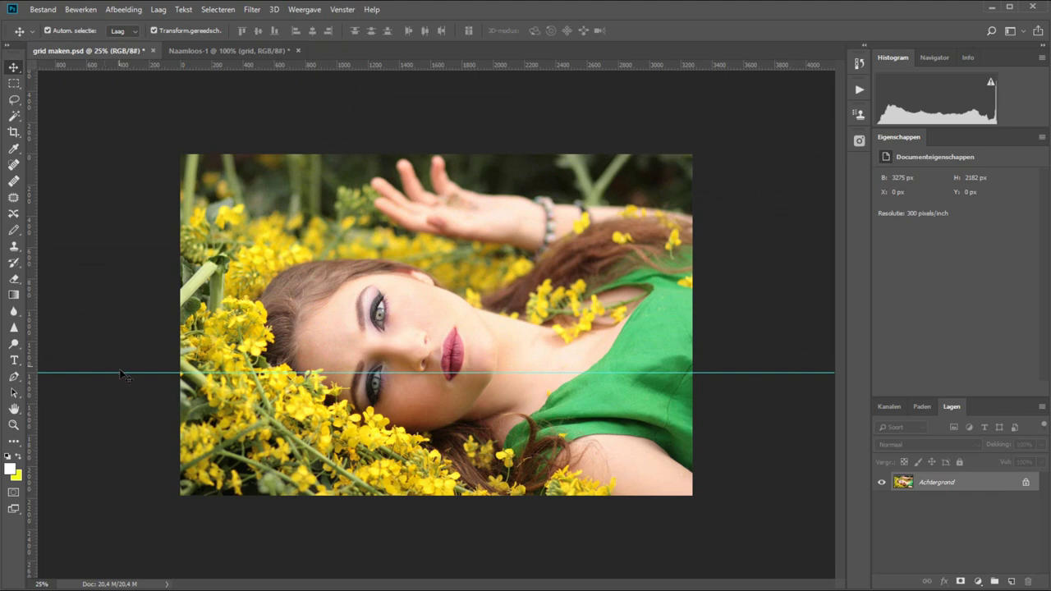
pyautogui.moveTo(121, 373)
pyautogui.mouseDown()
pyautogui.moveTo(132, 237)
pyautogui.moveTo(173, 59)
pyautogui.mouseUp()
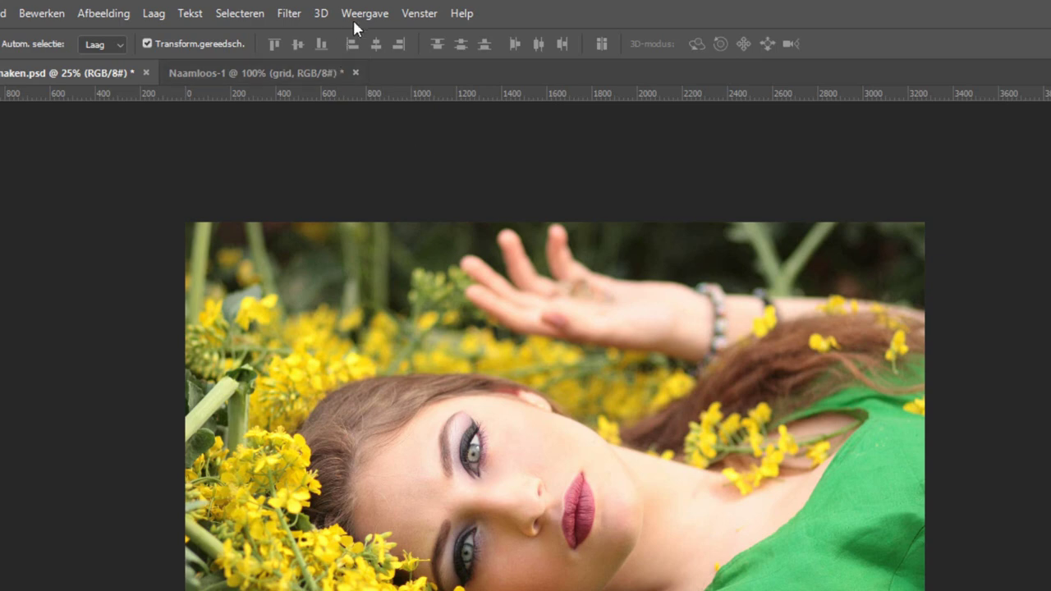
# - Preview a new guide layout of 10 columns, each 300 px wide, with no gutter
pyautogui.click(361, 14)
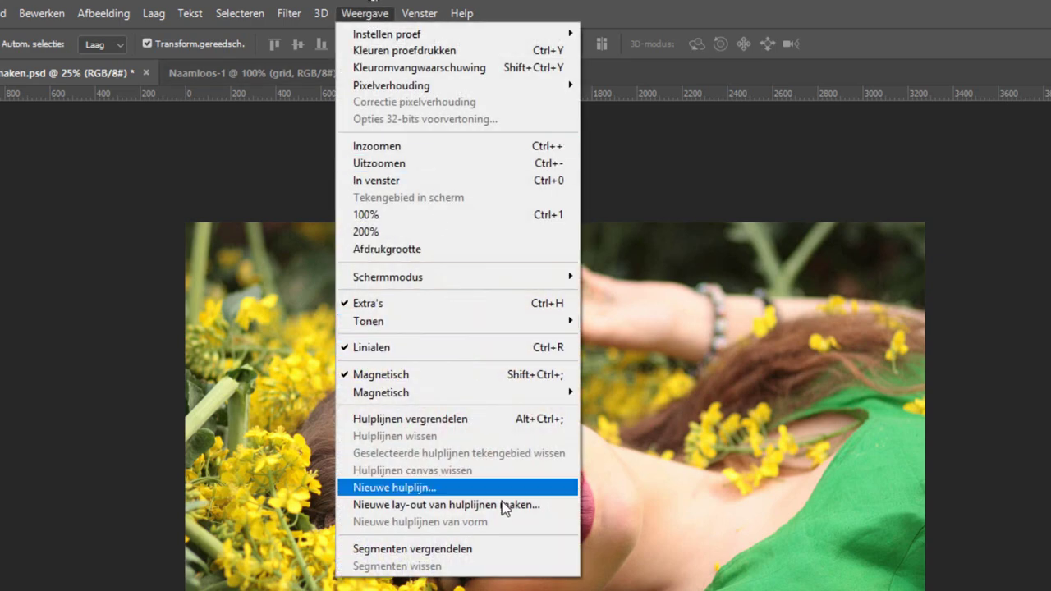
pyautogui.click(551, 505)
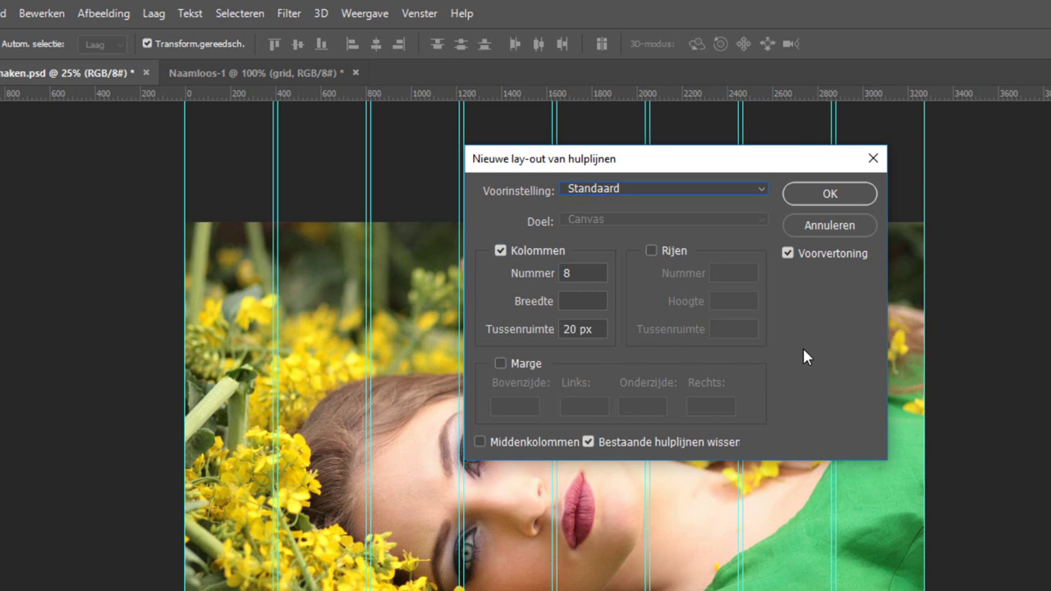
pyautogui.press('Tab')
pyautogui.press('Tab')
pyautogui.press('Tab')
pyautogui.write('300')
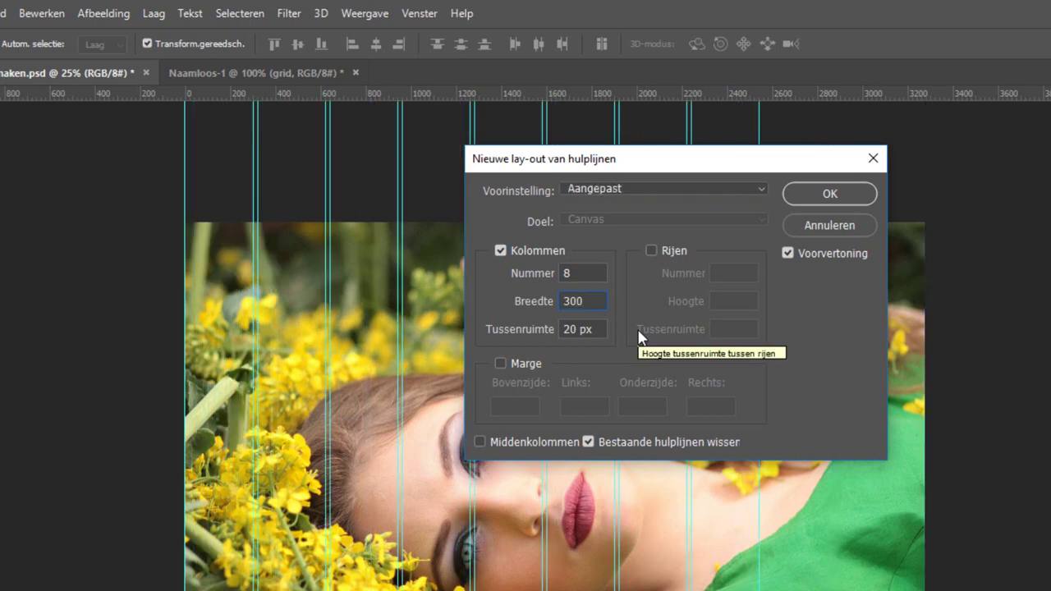
pyautogui.press('Tab')
pyautogui.press('BackSpace')
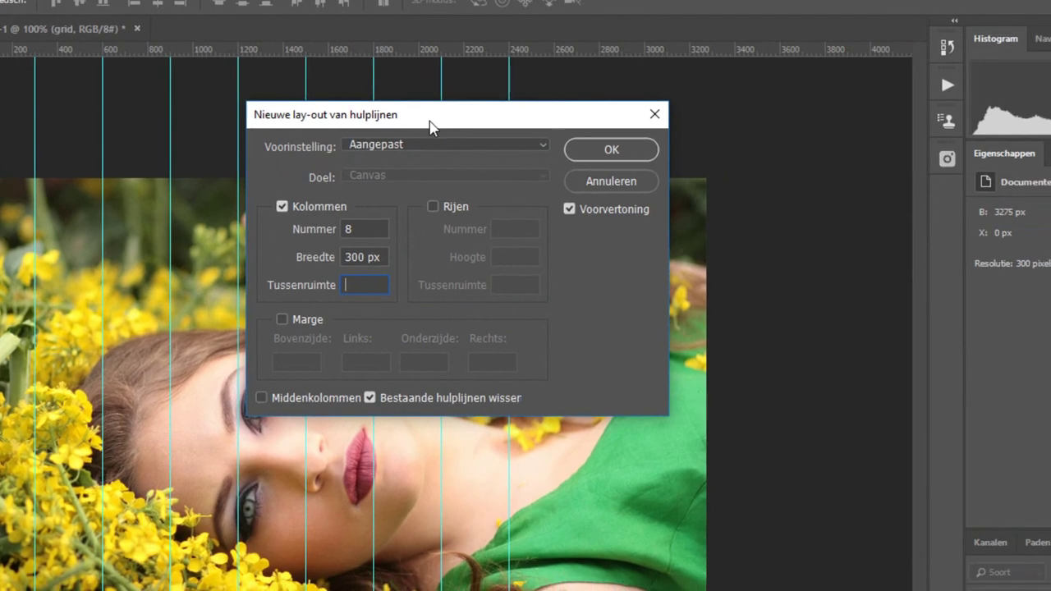
pyautogui.moveTo(648, 169)
pyautogui.mouseDown()
pyautogui.moveTo(749, 191)
pyautogui.moveTo(726, 115)
pyautogui.mouseUp()
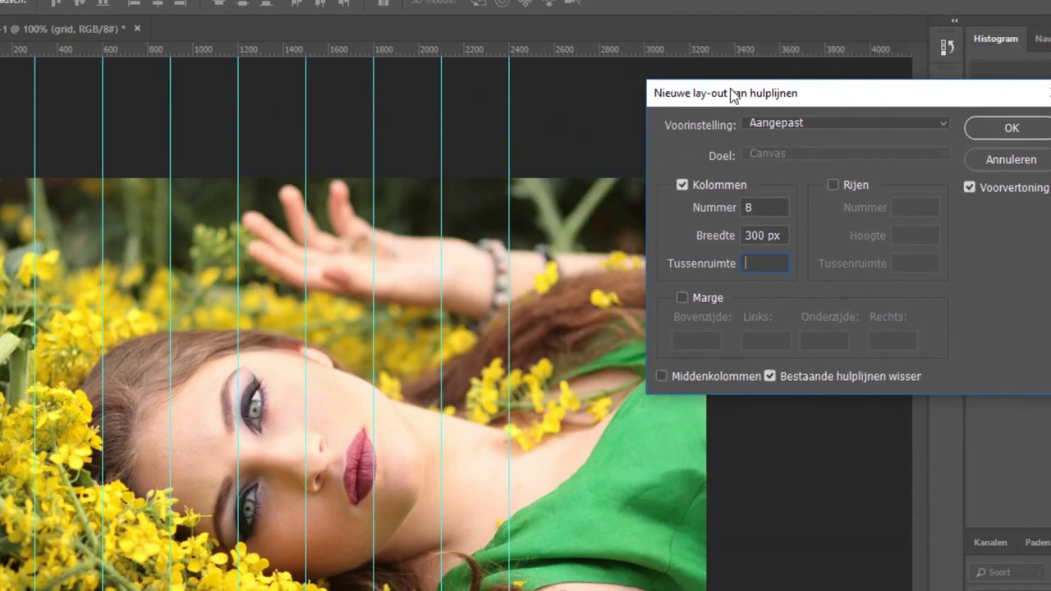
pyautogui.hotkey('shift', 'Tab')
pyautogui.hotkey('shift', 'Tab')
pyautogui.write('11')
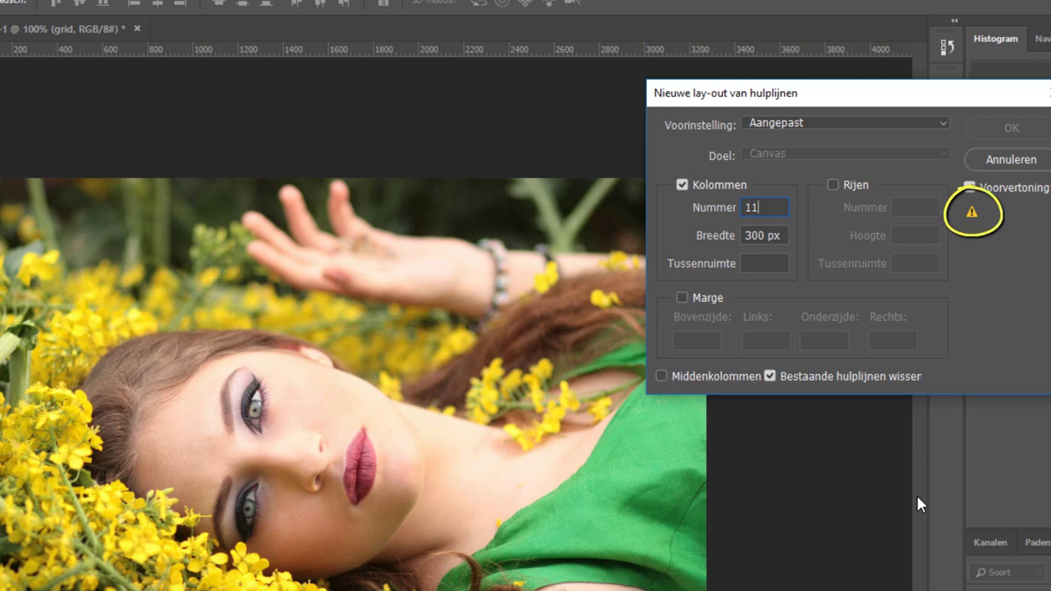
pyautogui.press('BackSpace')
pyautogui.write('0')
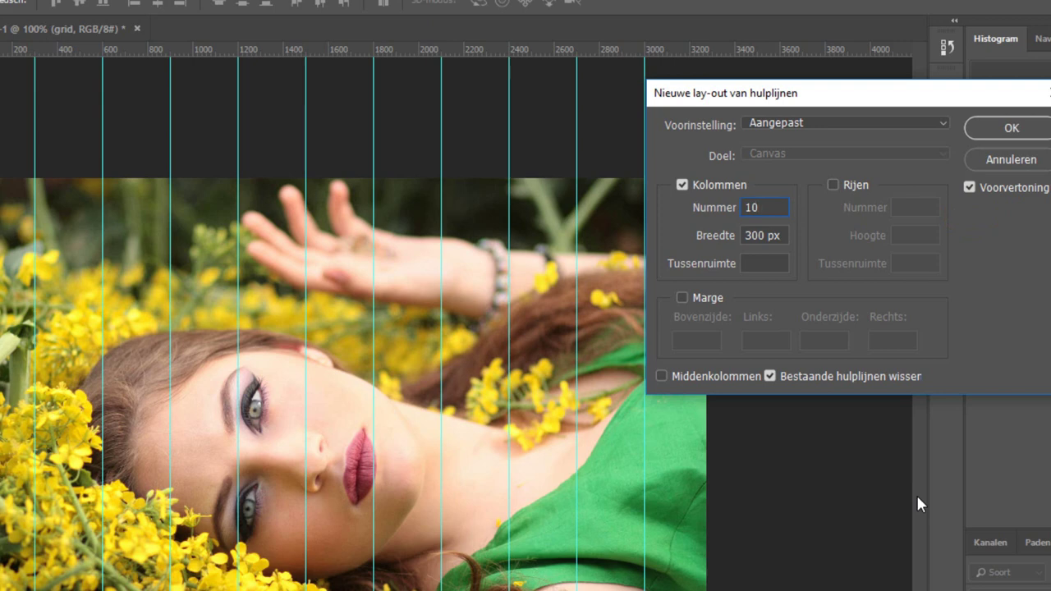
# - Add 7 rows of 300 px height with no gutter and apply the 10 × 7 guide grid
pyautogui.click(834, 185)
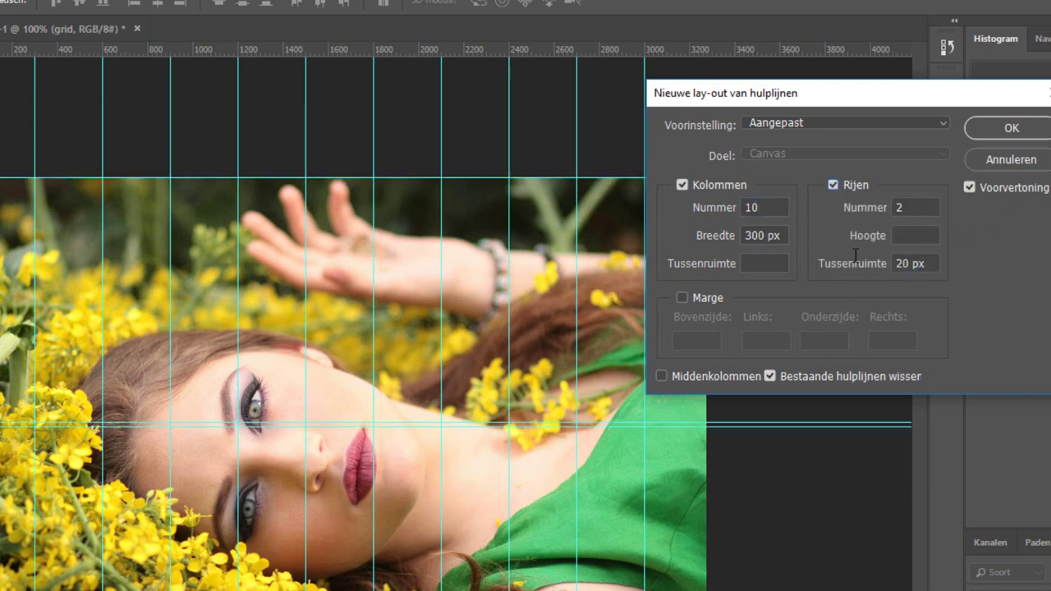
pyautogui.moveTo(927, 263); pyautogui.dragTo(833, 251)
pyautogui.press('BackSpace')
pyautogui.click(917, 236)
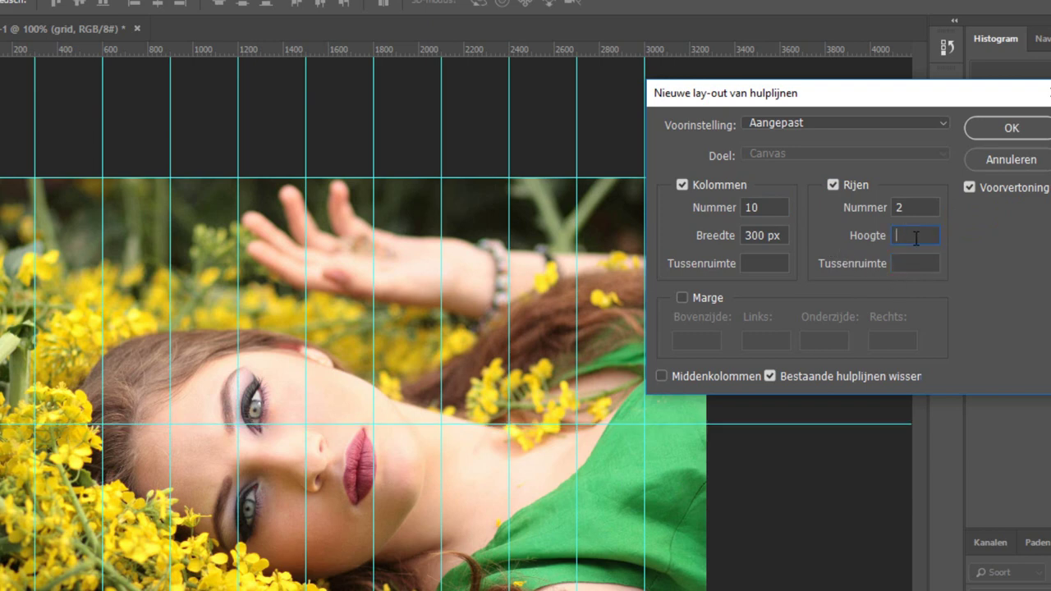
pyautogui.write('300')
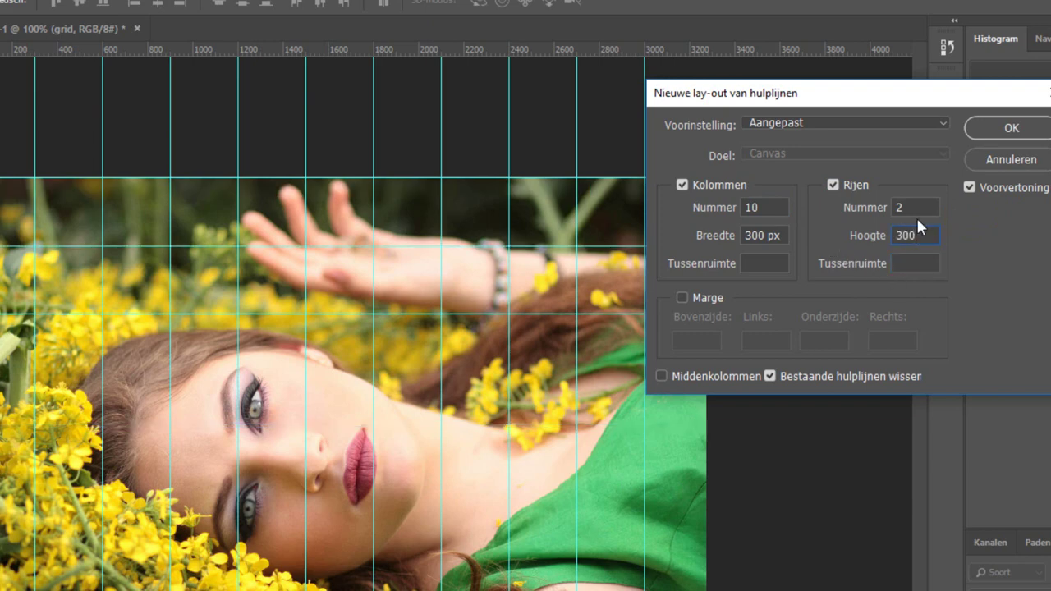
pyautogui.click(920, 212)
pyautogui.write('8')
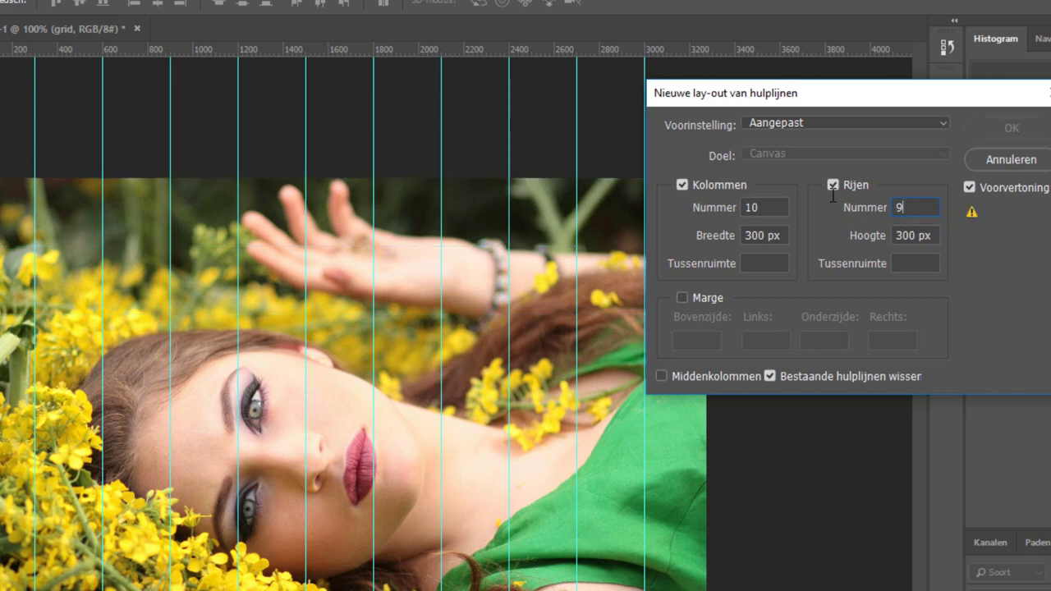
pyautogui.press('BackSpace')
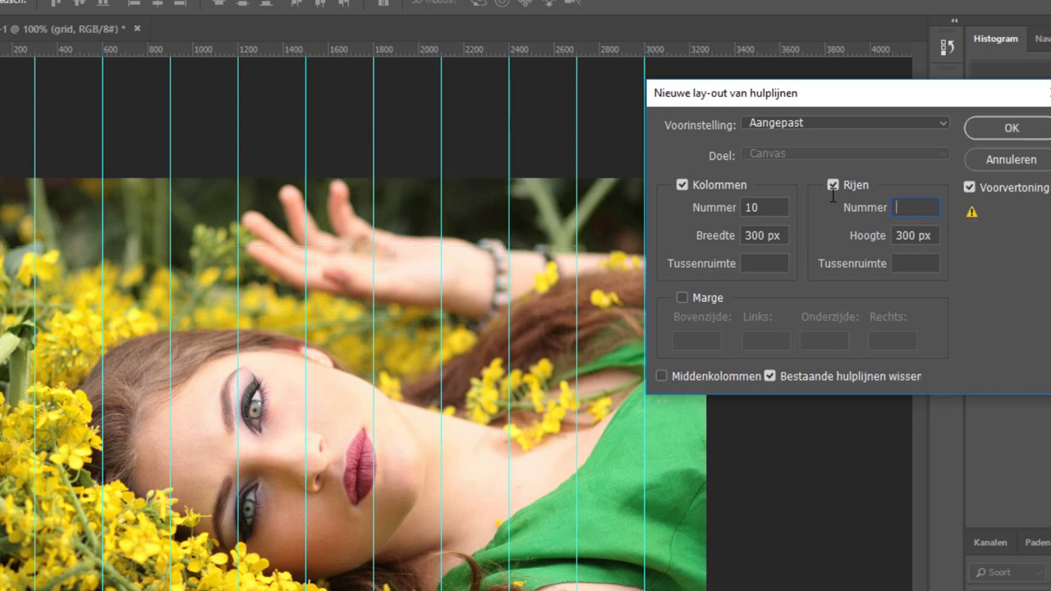
pyautogui.write('7')
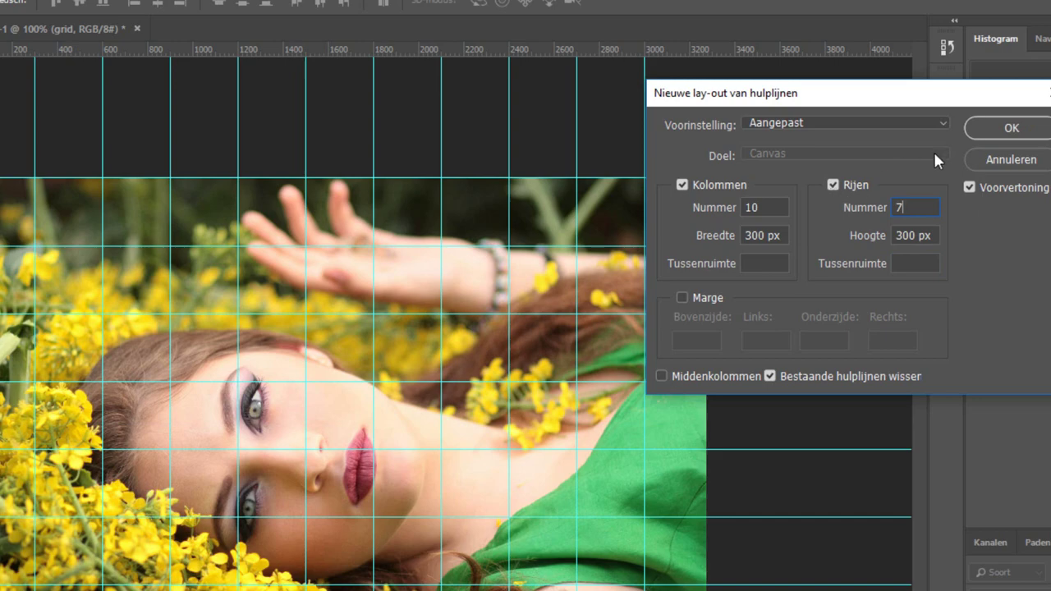
pyautogui.click(1010, 129)
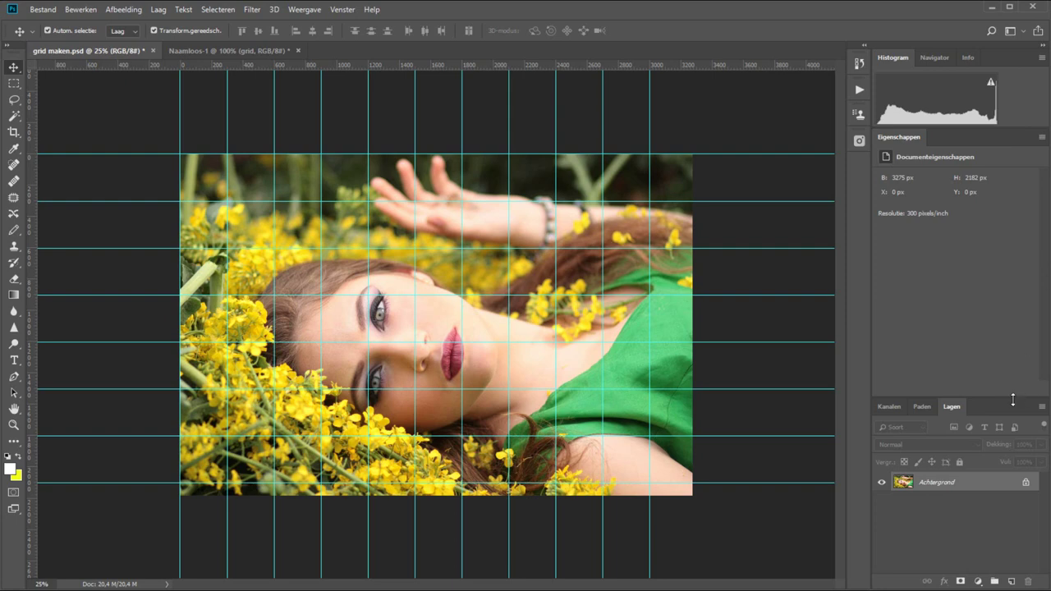
# - Marquee-select the grid from the top-left corner and crop the image to 3000 × 2100 px
pyautogui.press('m')
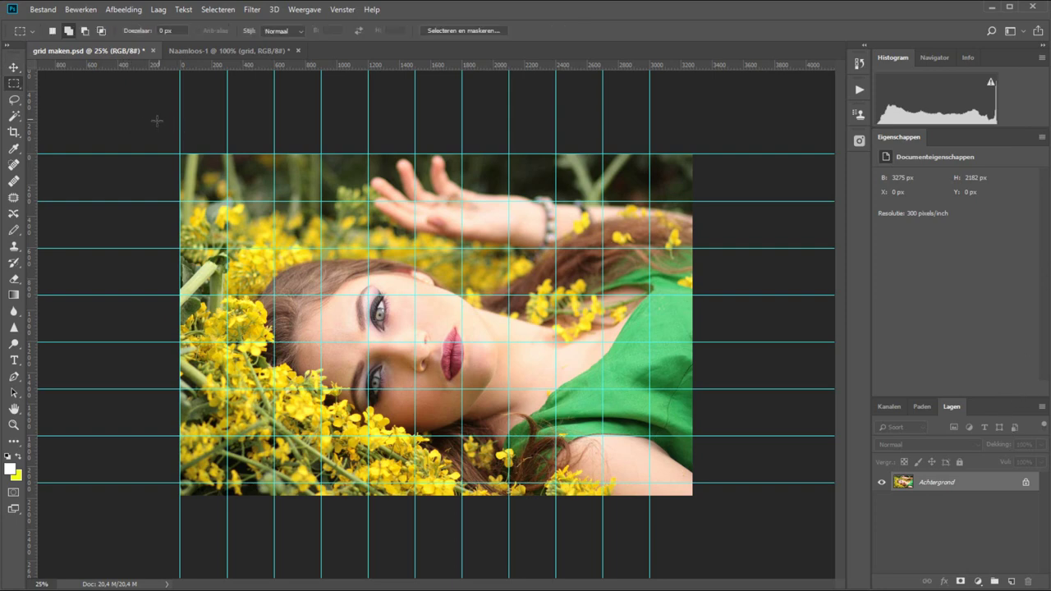
pyautogui.moveTo(181, 154)
pyautogui.mouseDown()
pyautogui.moveTo(207, 159)
pyautogui.moveTo(649, 484)
pyautogui.mouseUp()
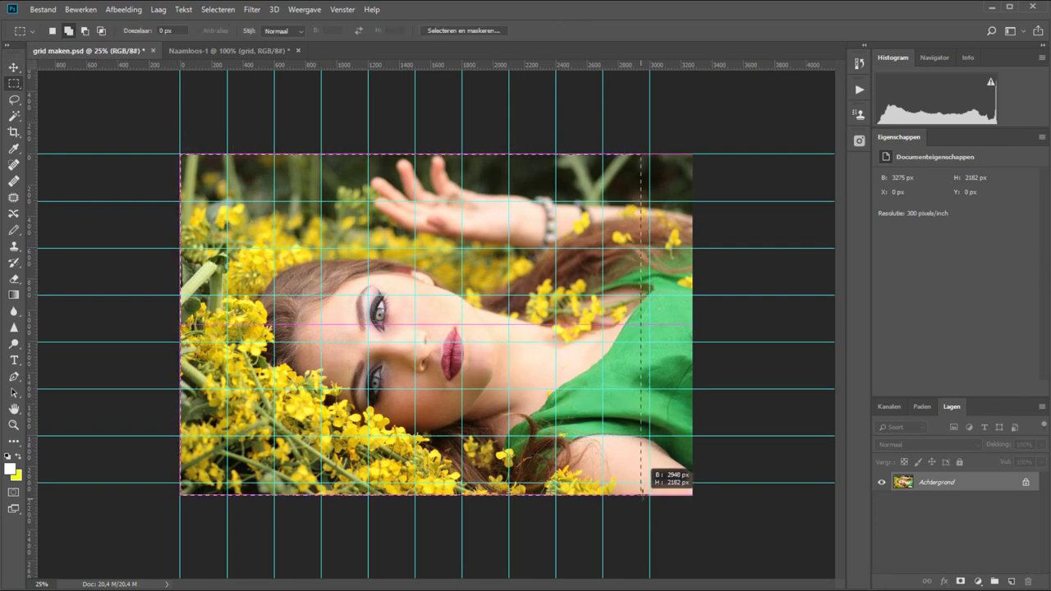
pyautogui.click(119, 10)
pyautogui.click(130, 139)
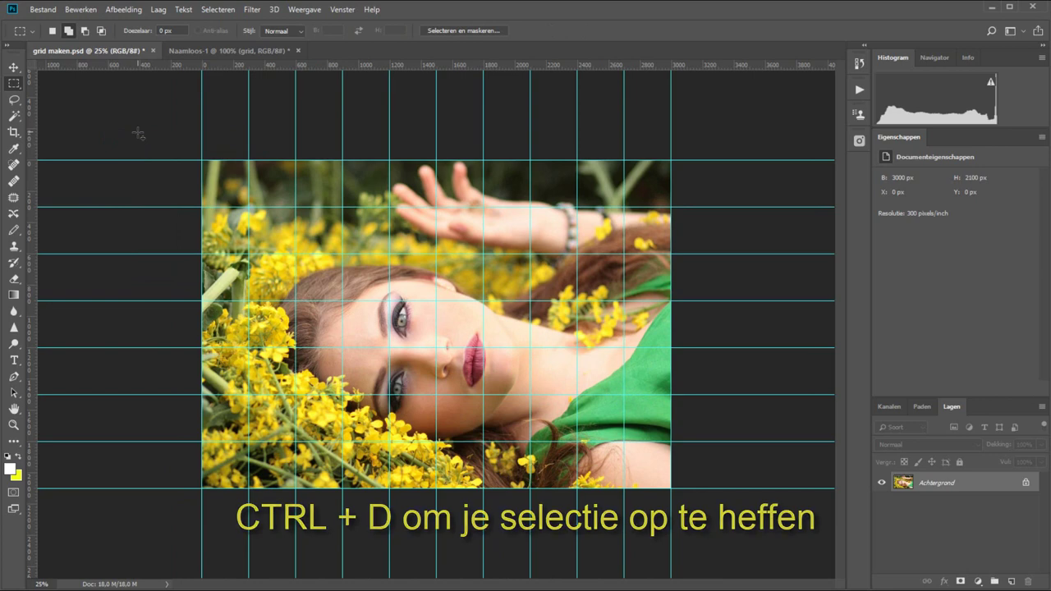
# - Set the Rectangular Marquee to a fixed 10 × 10 px size and place a square near the top-left
pyautogui.press('z')
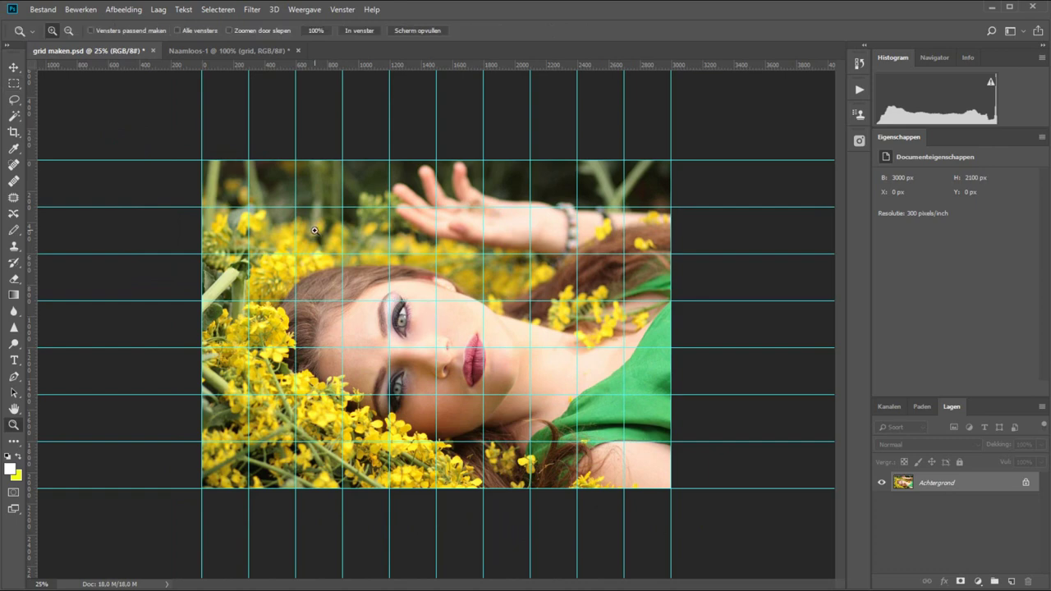
pyautogui.click(141, 98)
pyautogui.hscroll(-3, 460, 267)
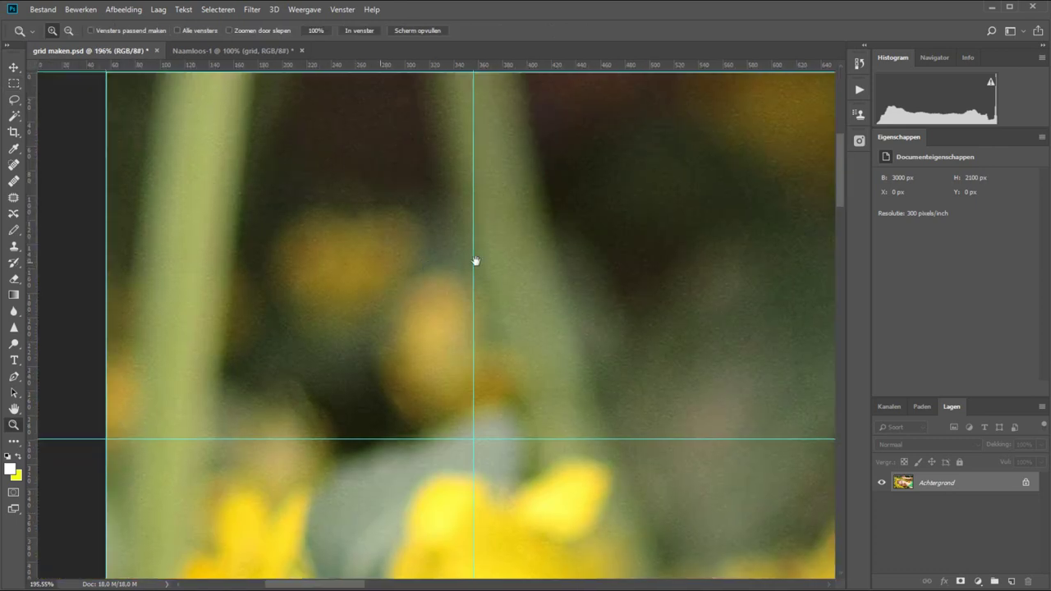
pyautogui.scroll(1, 473, 279)
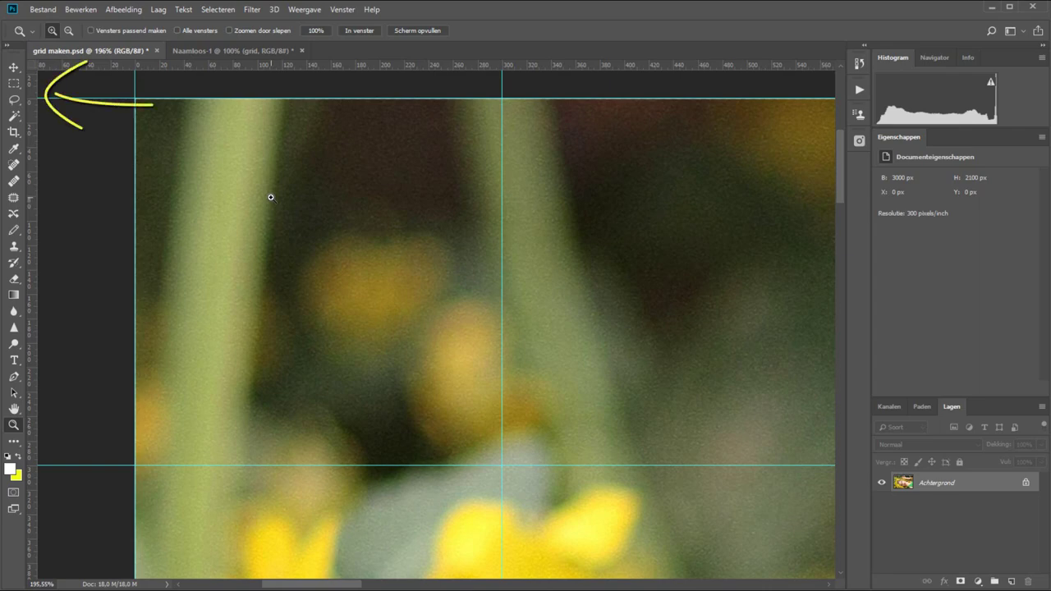
pyautogui.press('m')
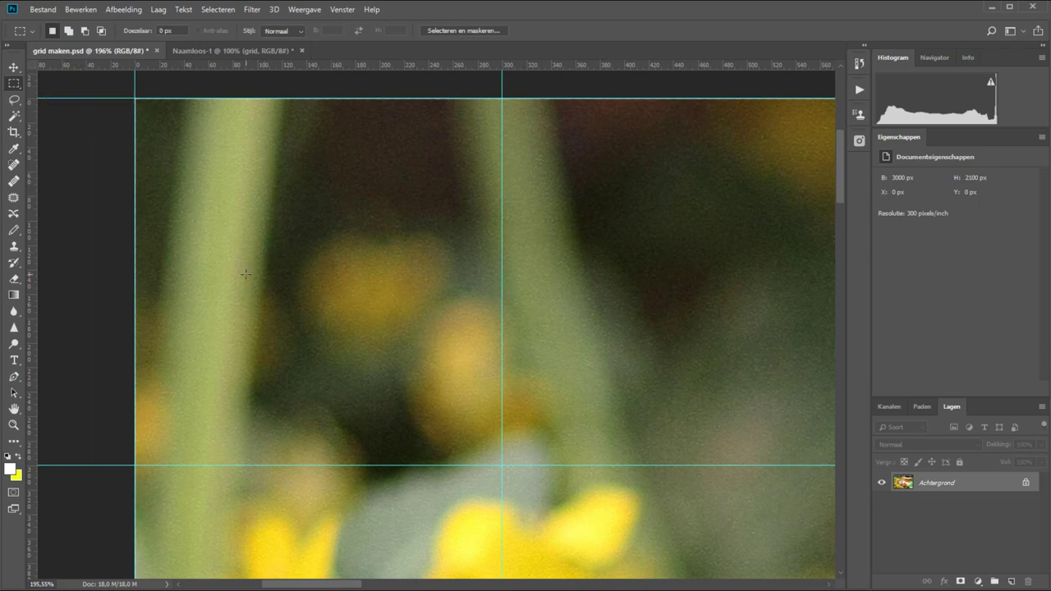
pyautogui.click(284, 32)
pyautogui.click(292, 62)
pyautogui.click(333, 144)
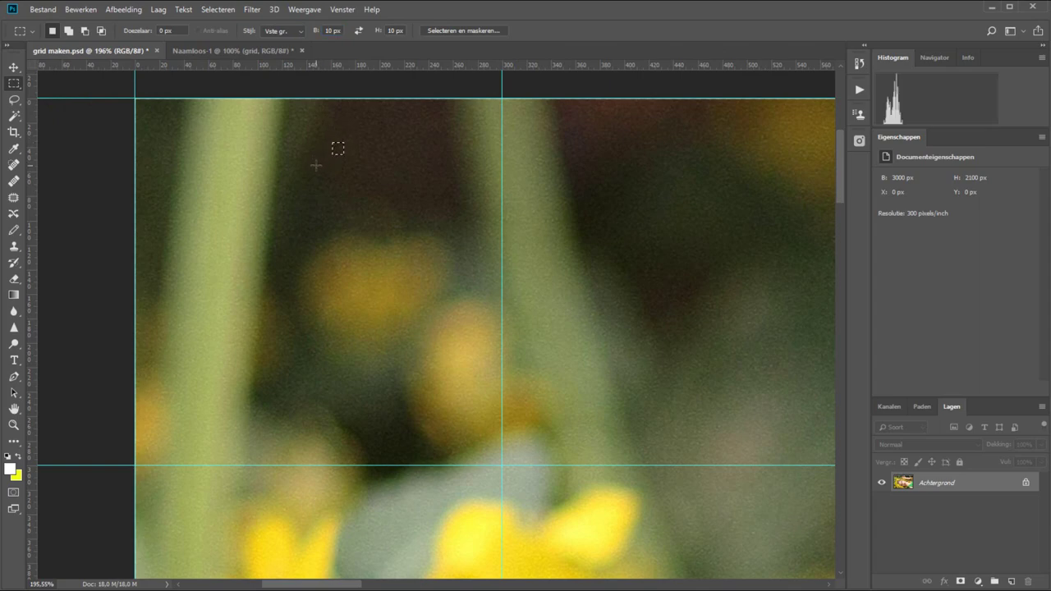
# - Confirm the 3000 px image width, then place a fixed 3000 × 1 px selection line
pyautogui.hotkey('ctrl', 'alt', 'i')
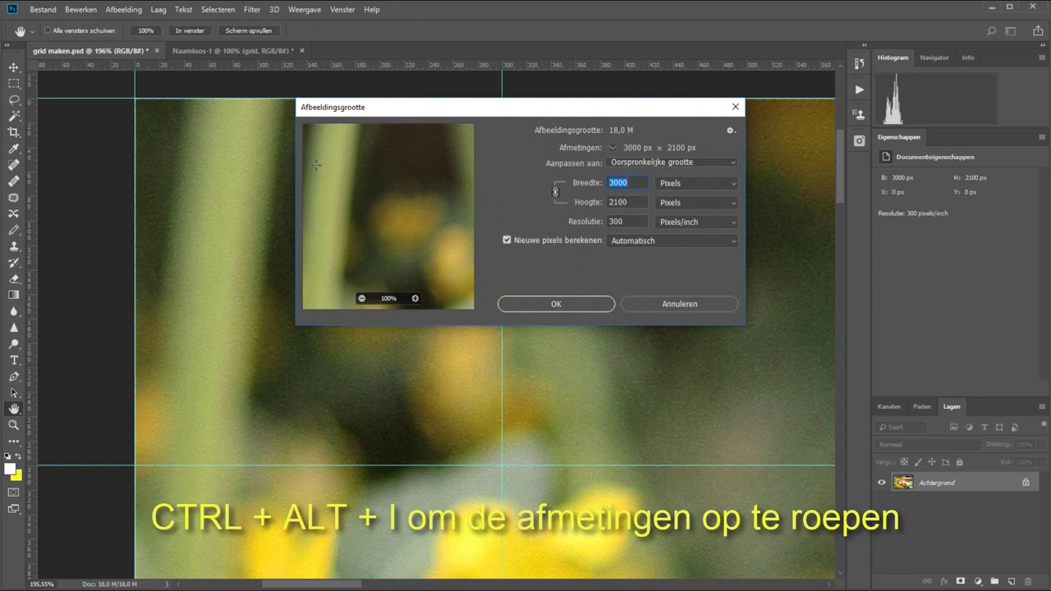
pyautogui.press('Escape')
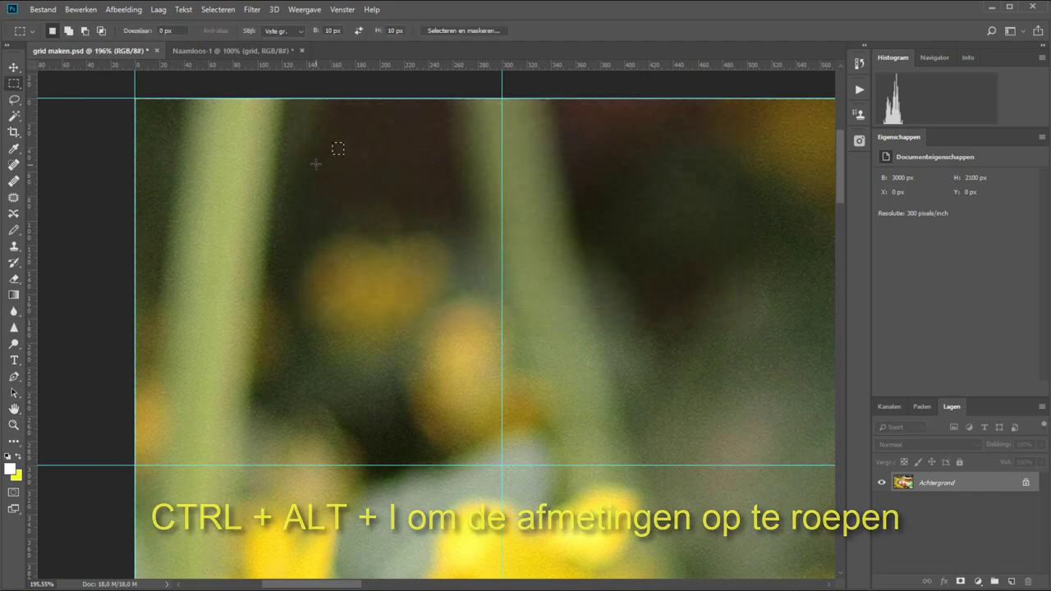
pyautogui.write('3')
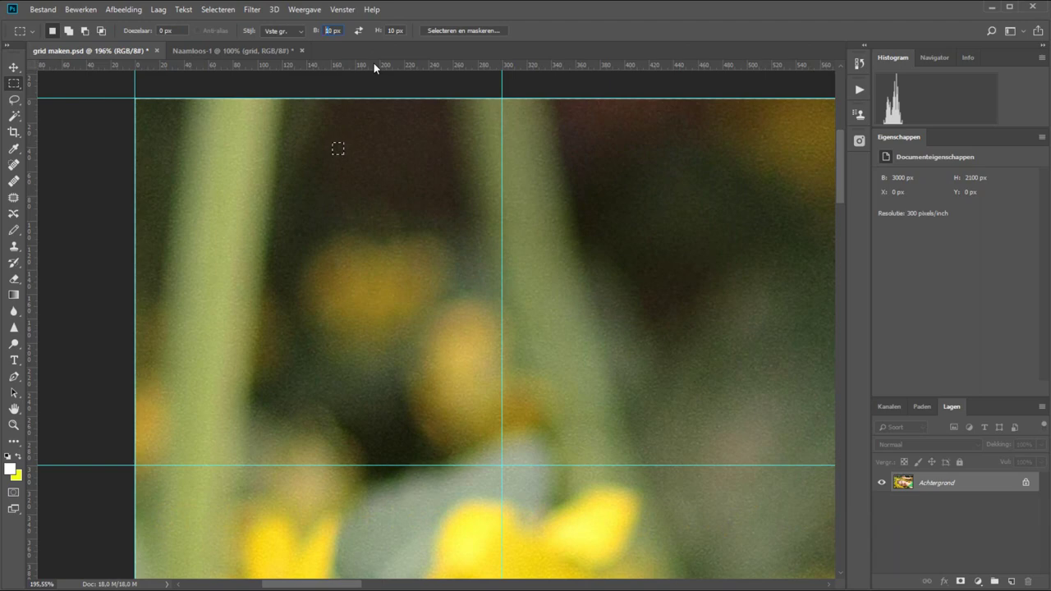
pyautogui.write('000')
pyautogui.press('Tab')
pyautogui.write('1')
pyautogui.click(136, 319)
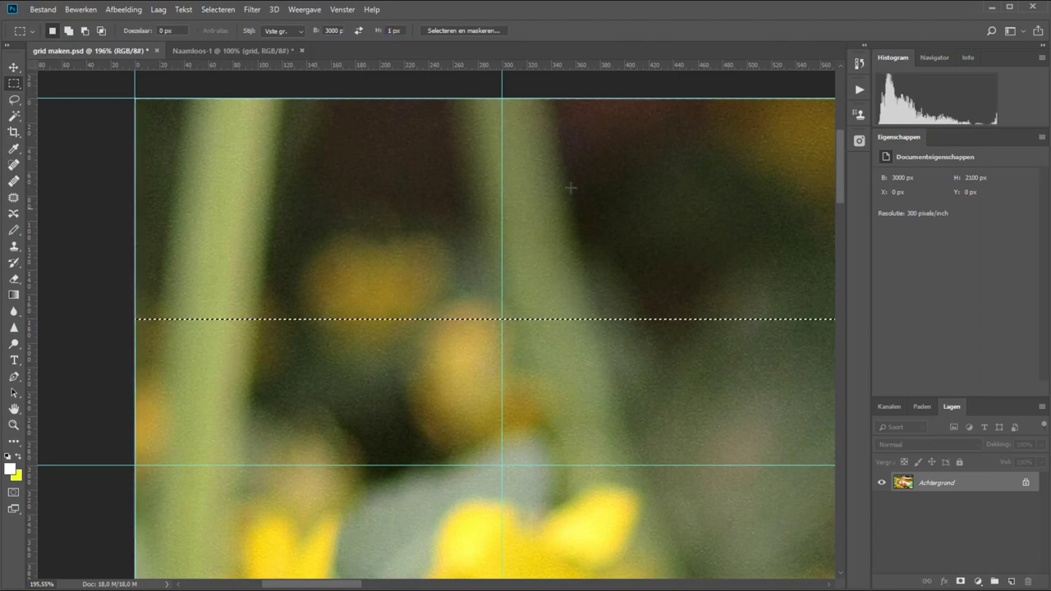
# - Zoom onto a guide's left end and snap the first one-pixel row to it
pyautogui.press('z')
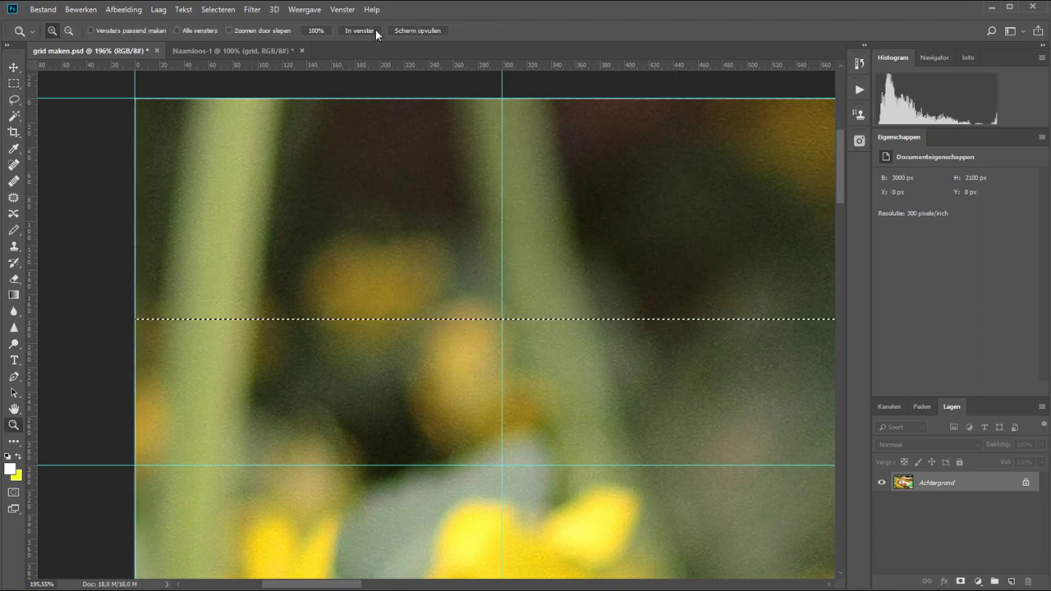
pyautogui.click(356, 30)
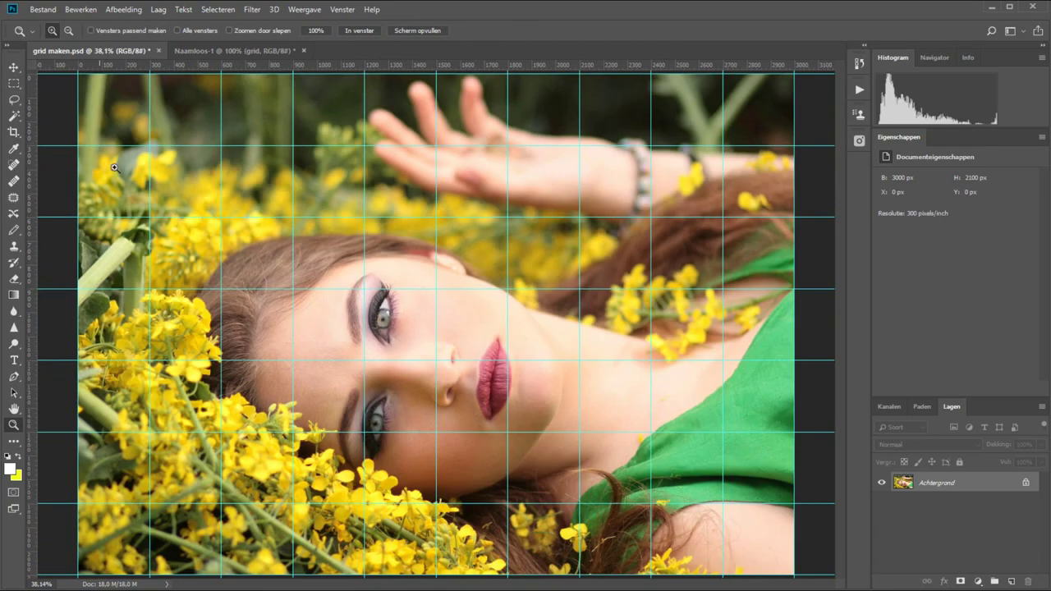
pyautogui.moveTo(66, 74); pyautogui.dragTo(201, 160)
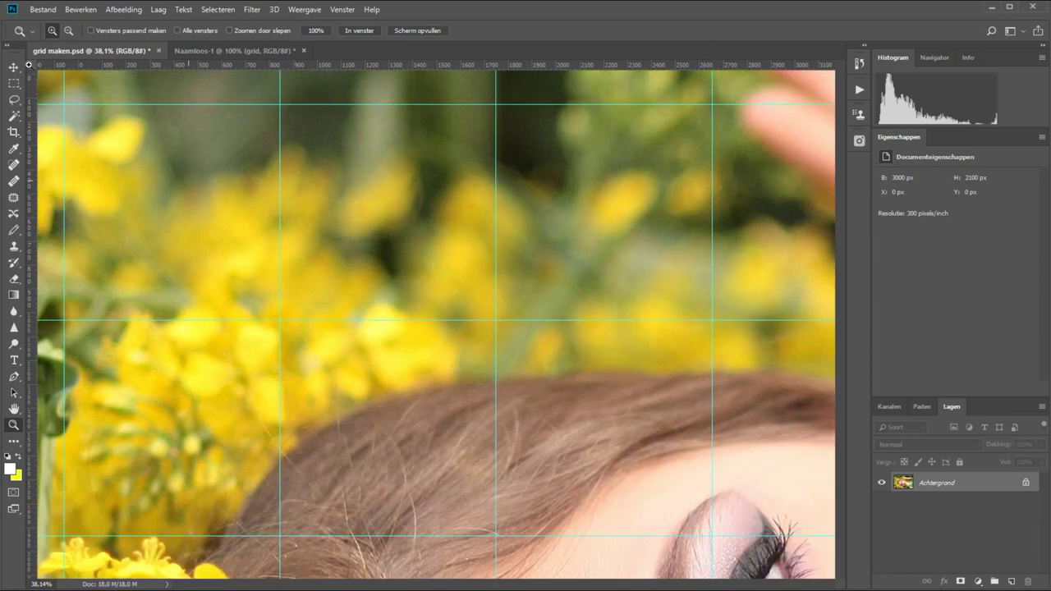
pyautogui.moveTo(242, 356); pyautogui.dragTo(175, 435)
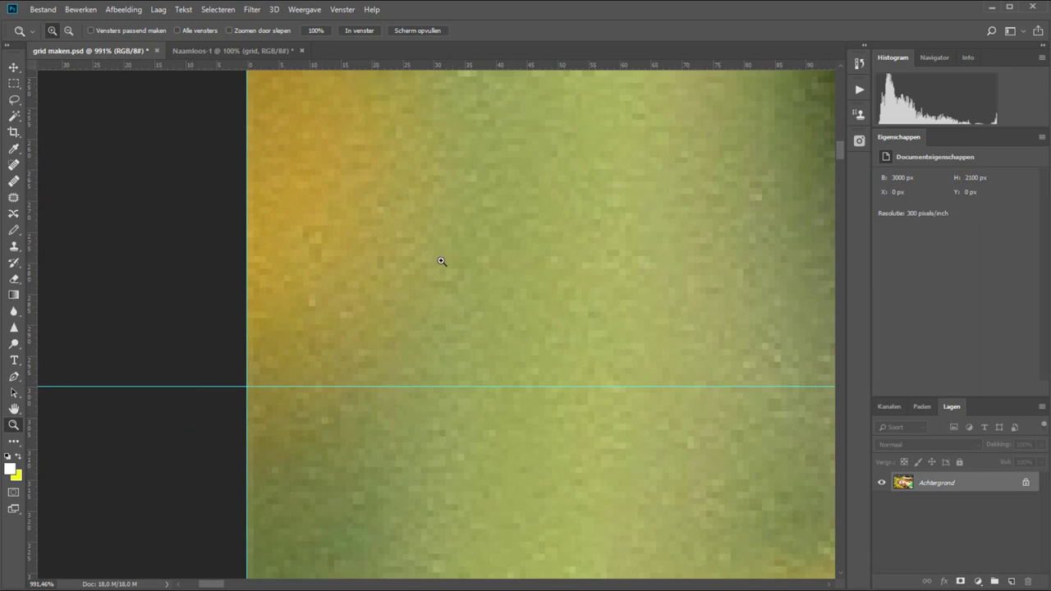
pyautogui.press('m')
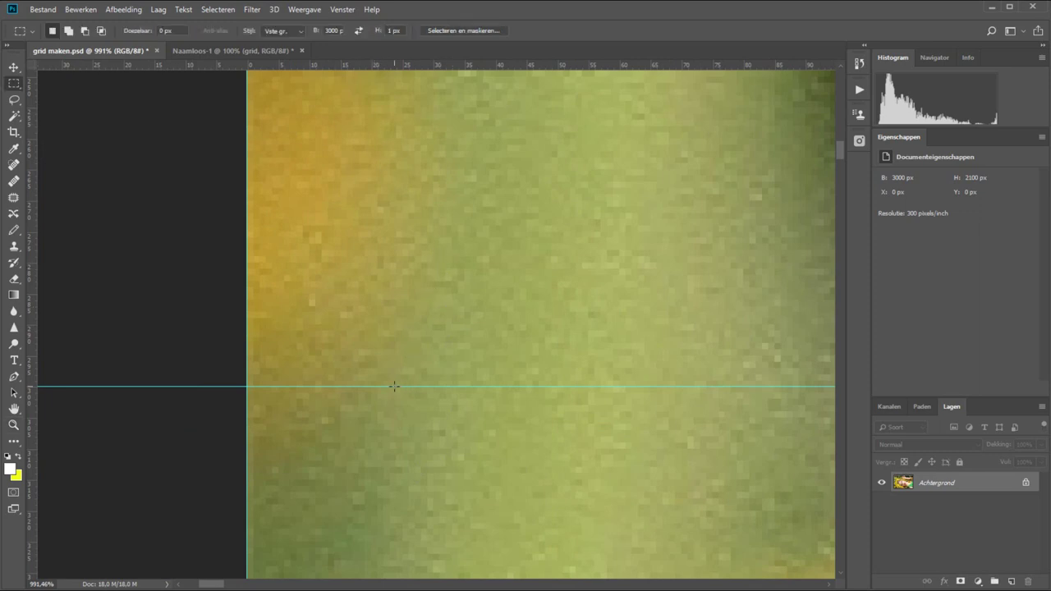
pyautogui.click(395, 386)
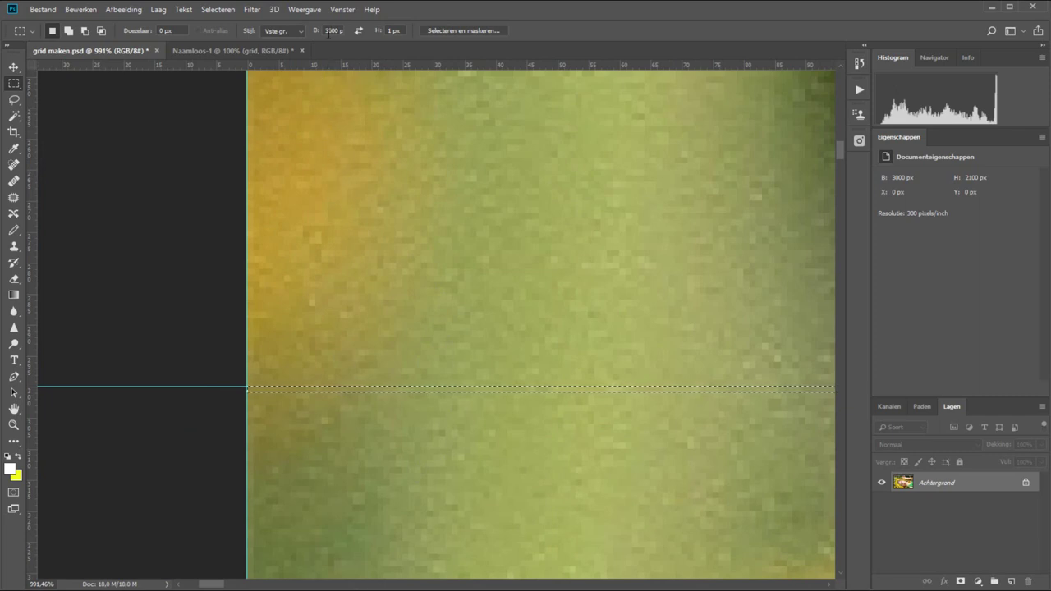
# - Check the snapping options and bring the lower guides into view
pyautogui.click(305, 9)
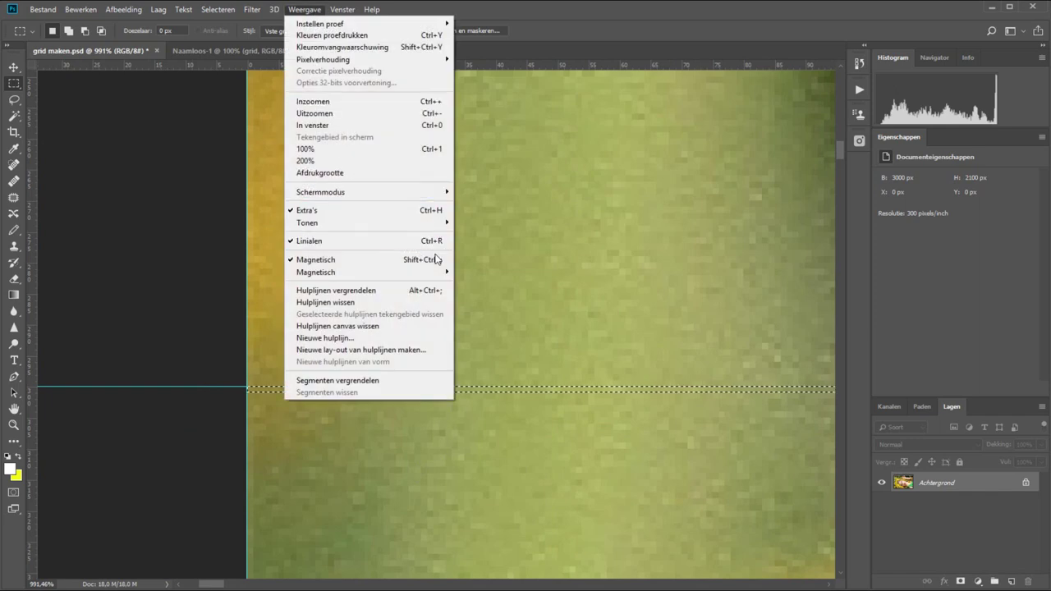
pyautogui.click(587, 300)
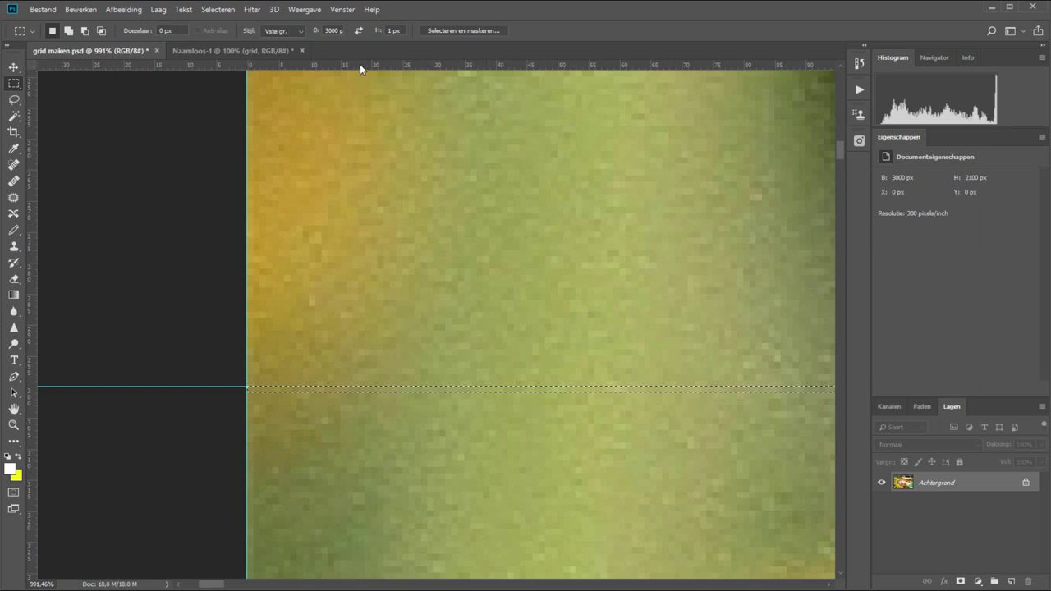
pyautogui.hscroll(1, 478, 239)
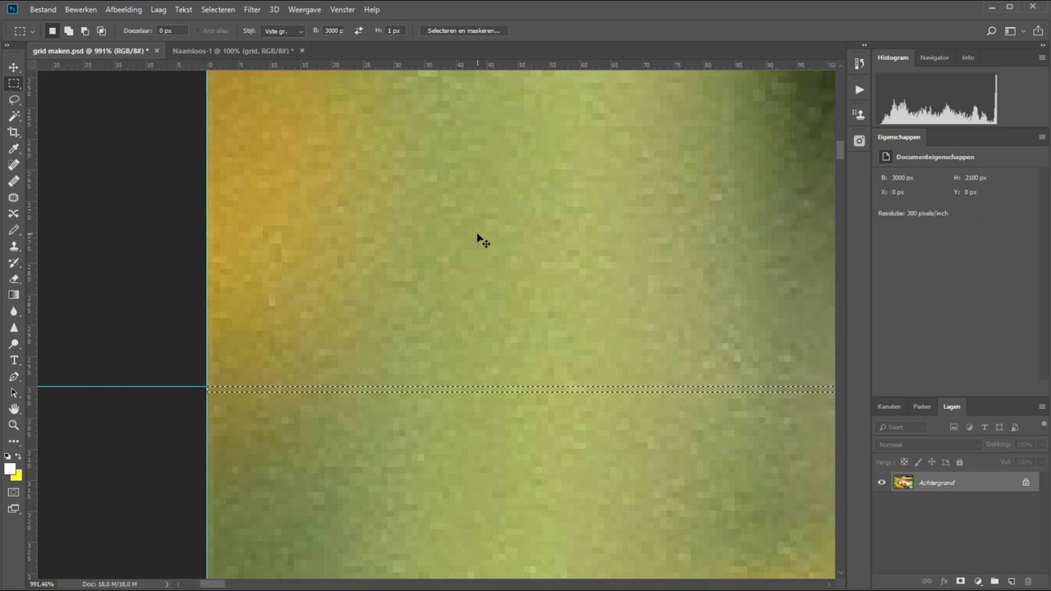
pyautogui.scroll(-2, 478, 239)
pyautogui.scroll(-1, 478, 239)
pyautogui.scroll(-1, 478, 239)
pyautogui.moveTo(488, 165); pyautogui.dragTo(167, 270)
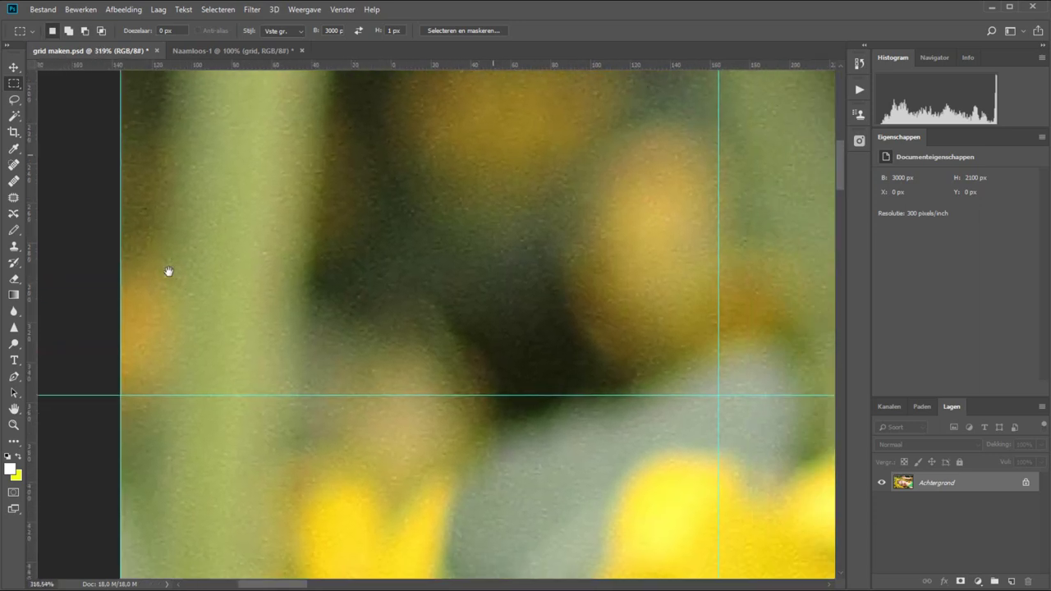
pyautogui.scroll(-2, 364, 221)
pyautogui.scroll(-1, 364, 222)
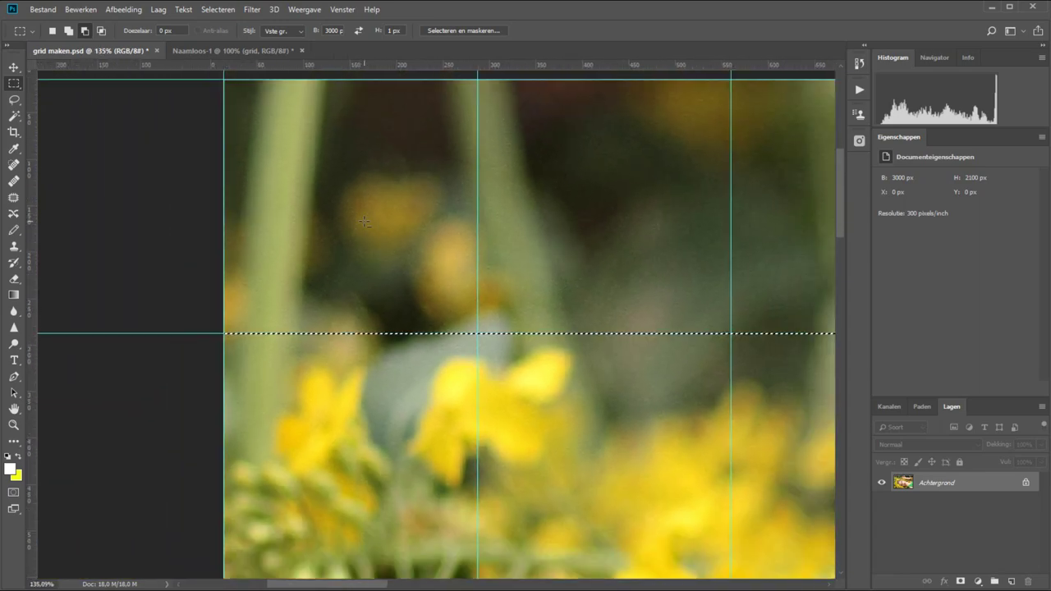
pyautogui.scroll(-1, 364, 222)
pyautogui.scroll(1, 294, 300)
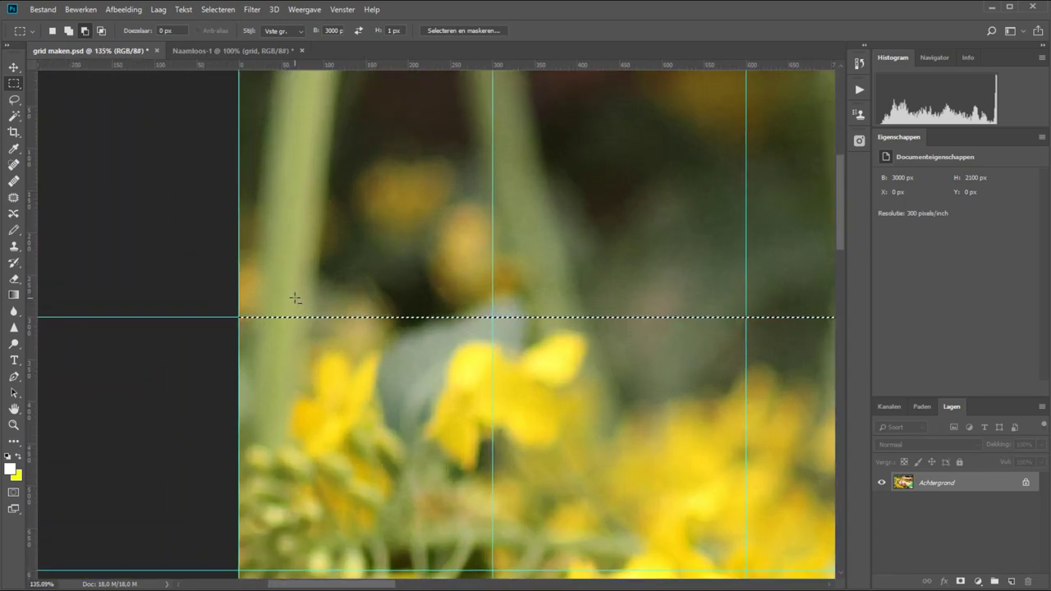
pyautogui.moveTo(293, 430); pyautogui.dragTo(329, 197)
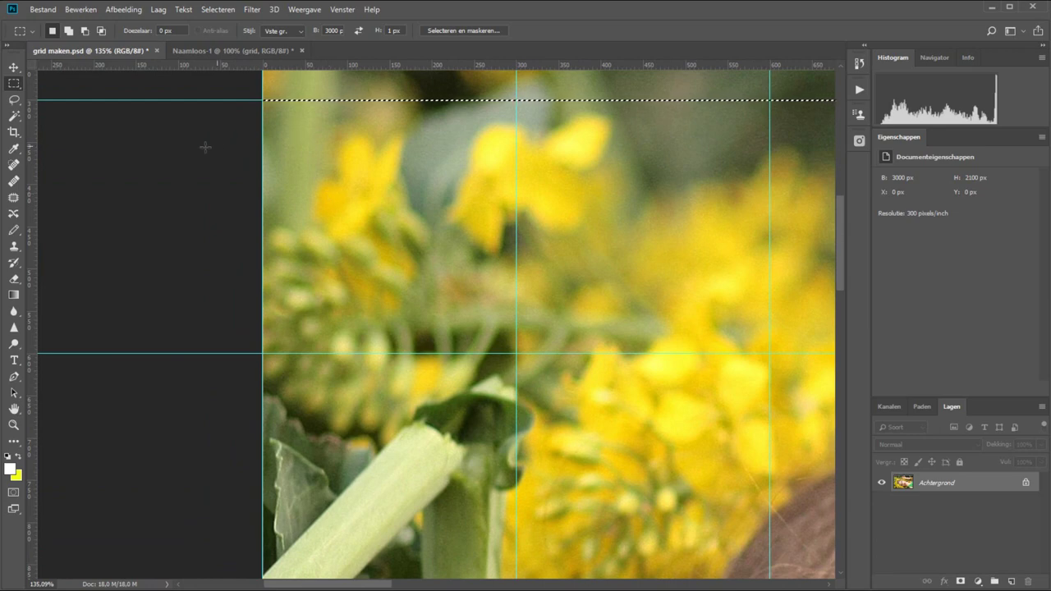
# - In Add to Selection mode, add one-pixel rows along the remaining horizontal guides down to the bottom
pyautogui.click(68, 33)
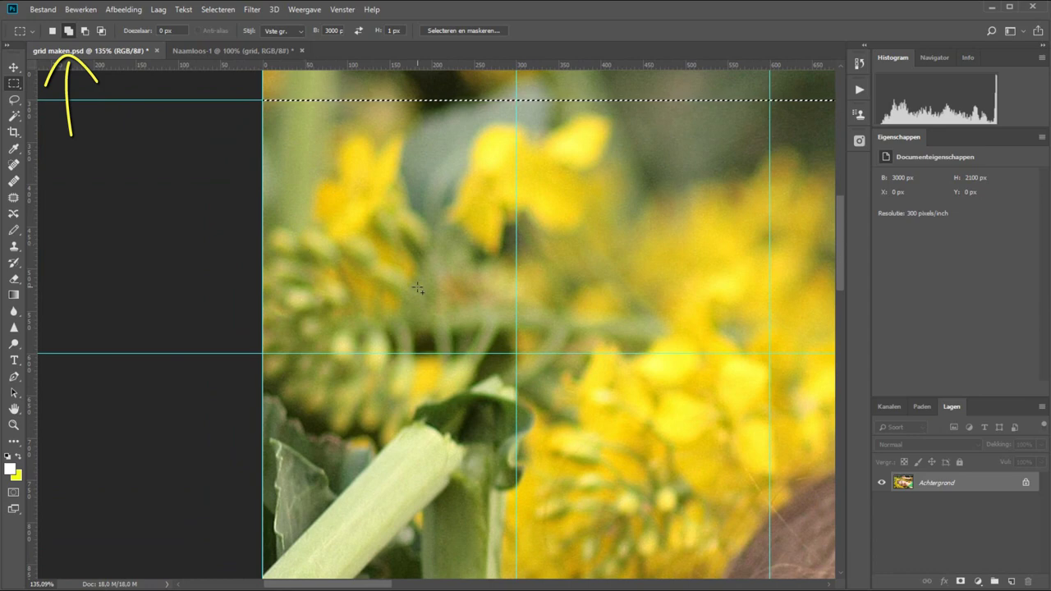
pyautogui.click(427, 355)
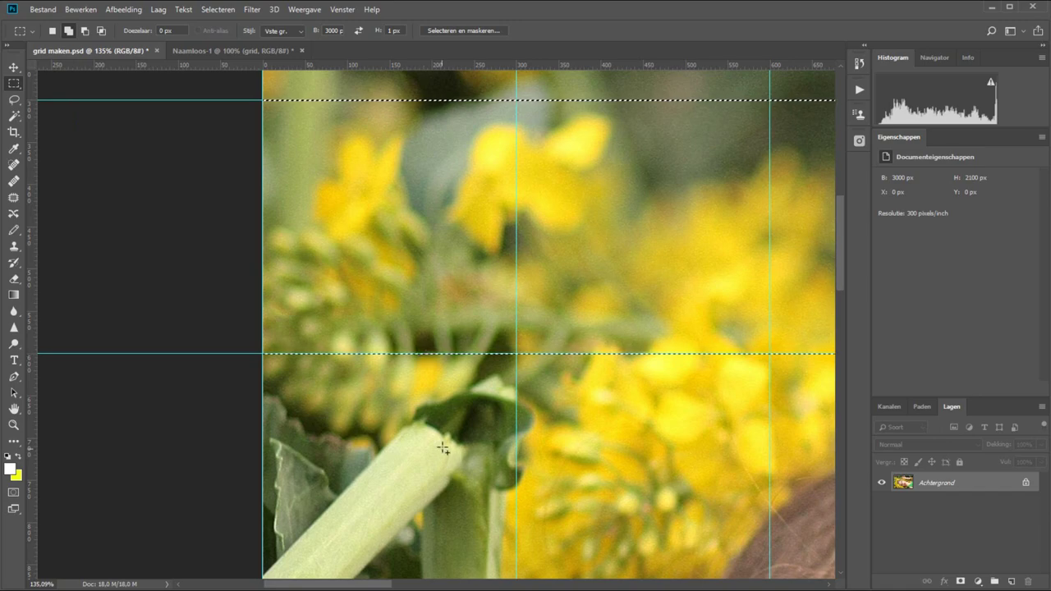
pyautogui.moveTo(422, 479); pyautogui.dragTo(410, 181)
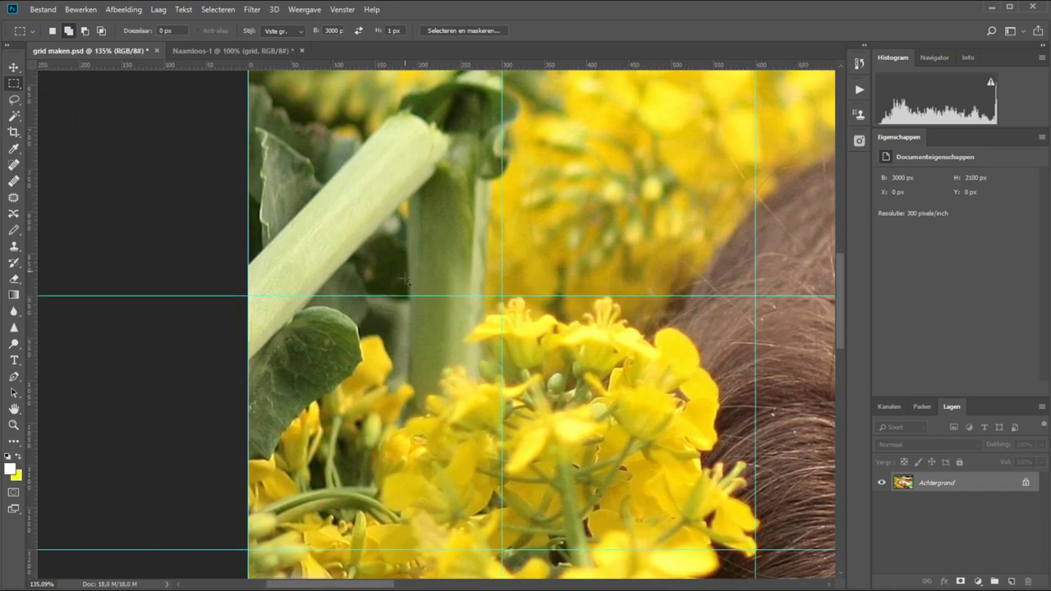
pyautogui.click(412, 297)
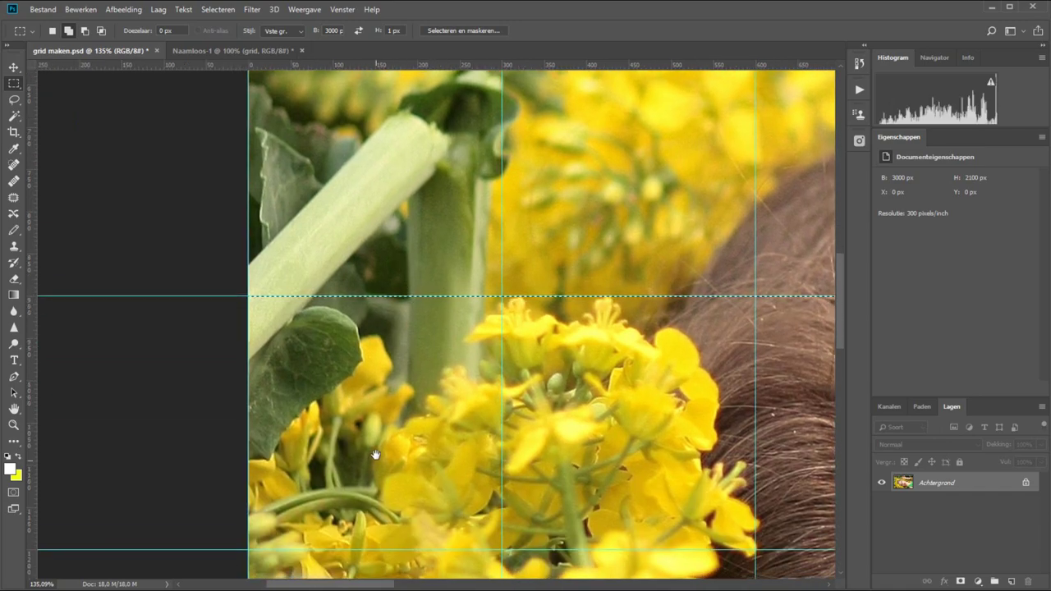
pyautogui.moveTo(409, 545); pyautogui.dragTo(445, 178)
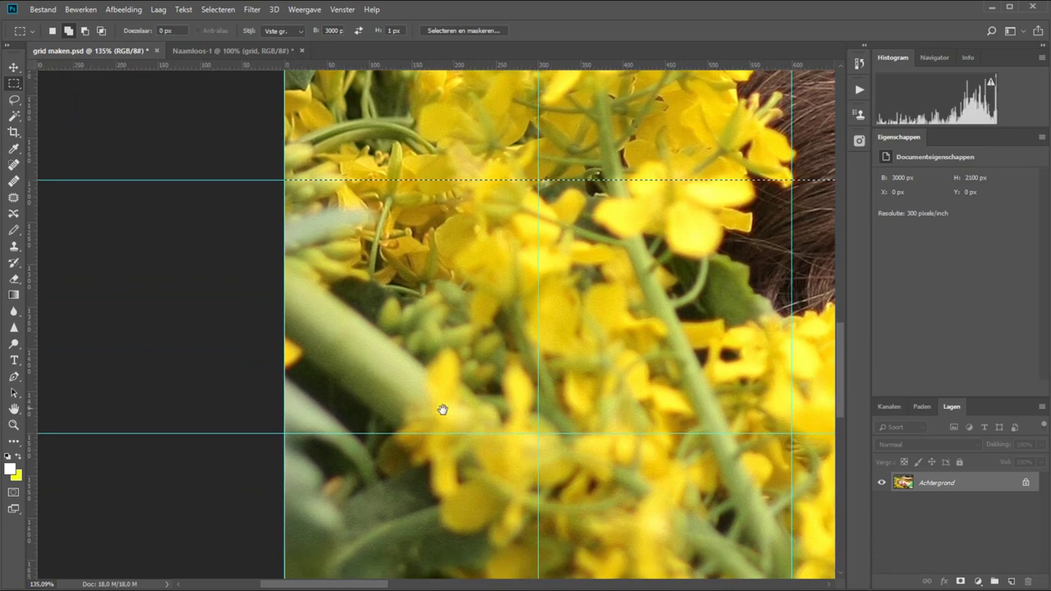
pyautogui.moveTo(437, 429); pyautogui.dragTo(438, 172)
pyautogui.click(439, 176)
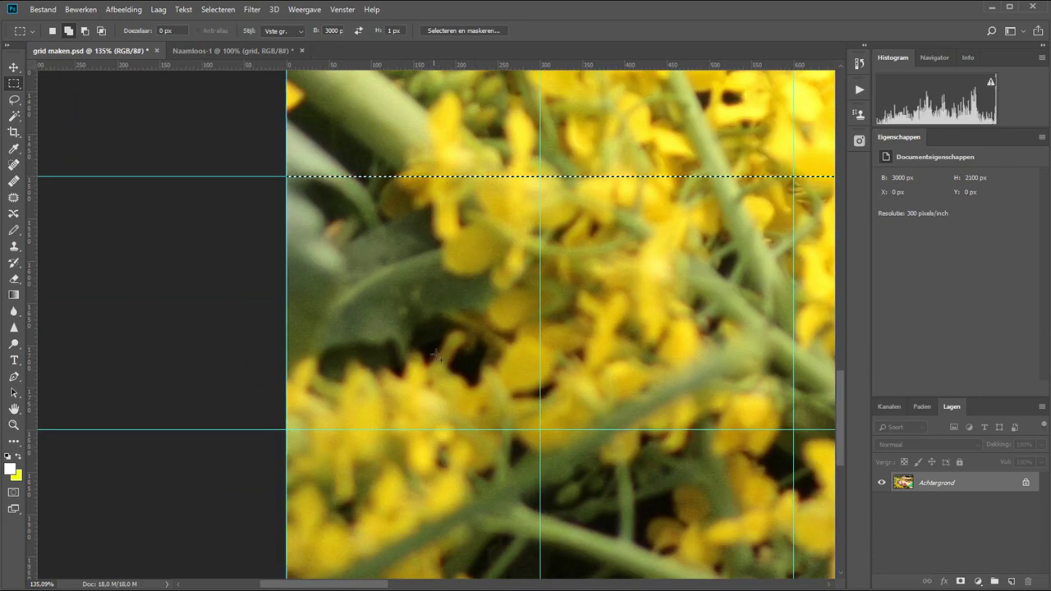
pyautogui.keyDown('shift'); pyautogui.click(441, 429); pyautogui.keyUp('shift')
pyautogui.moveTo(443, 462); pyautogui.dragTo(411, 83)
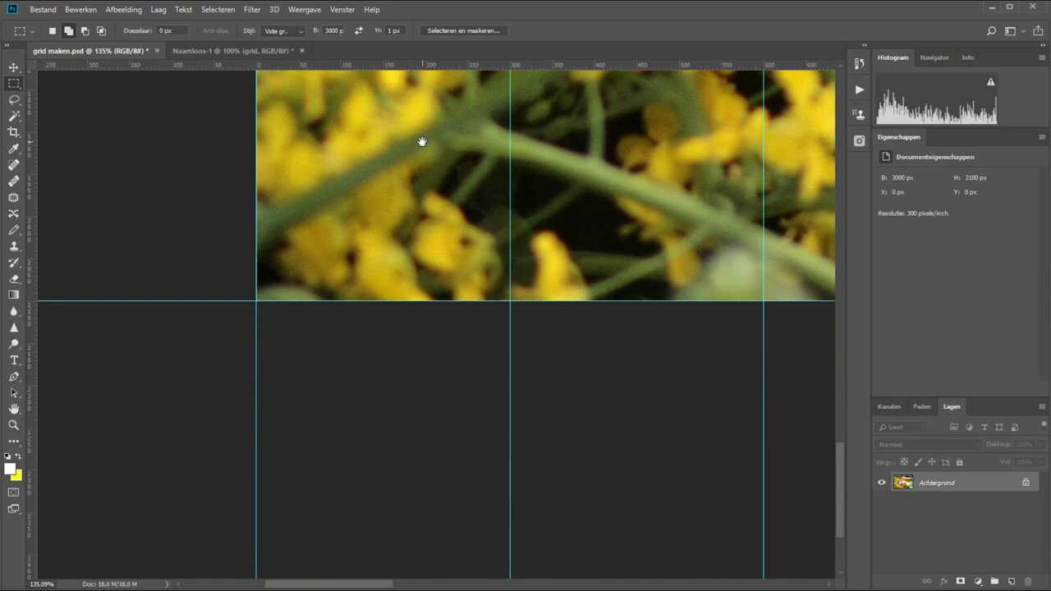
pyautogui.moveTo(422, 140)
pyautogui.mouseDown()
pyautogui.moveTo(406, 300)
pyautogui.moveTo(422, 380)
pyautogui.moveTo(457, 432)
pyautogui.moveTo(465, 270)
pyautogui.moveTo(378, 93)
pyautogui.mouseUp()
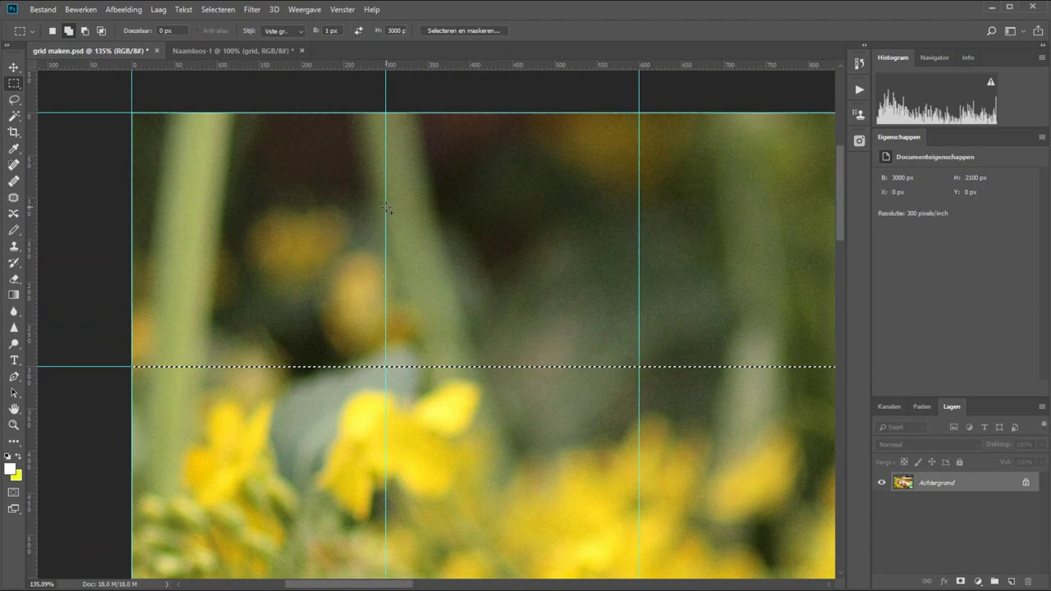
# - Add one-pixel column selections along each vertical guide, panning across the photo
pyautogui.click(386, 208)
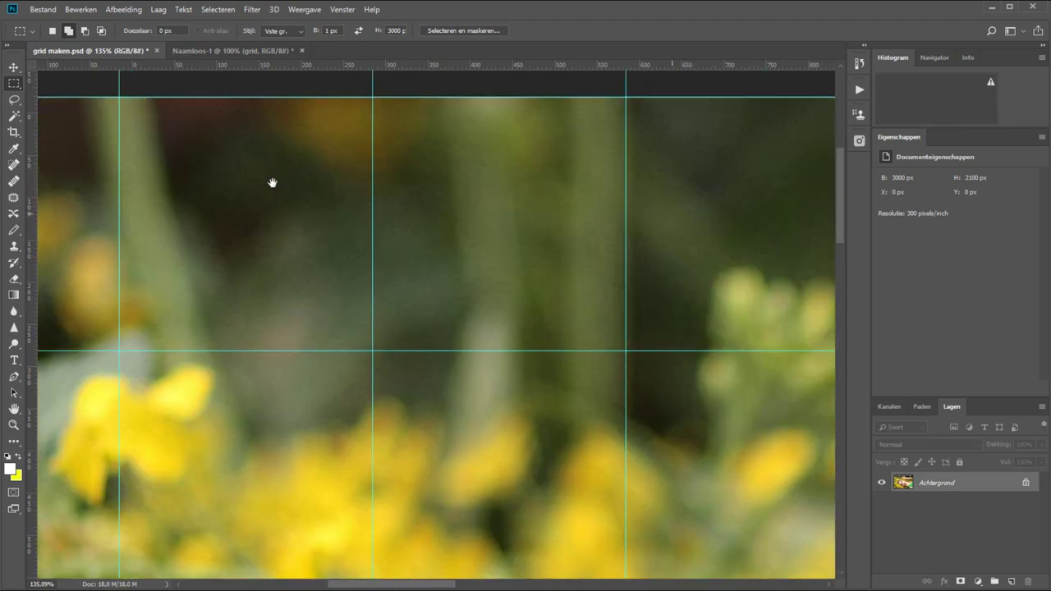
pyautogui.moveTo(641, 219); pyautogui.dragTo(439, 167)
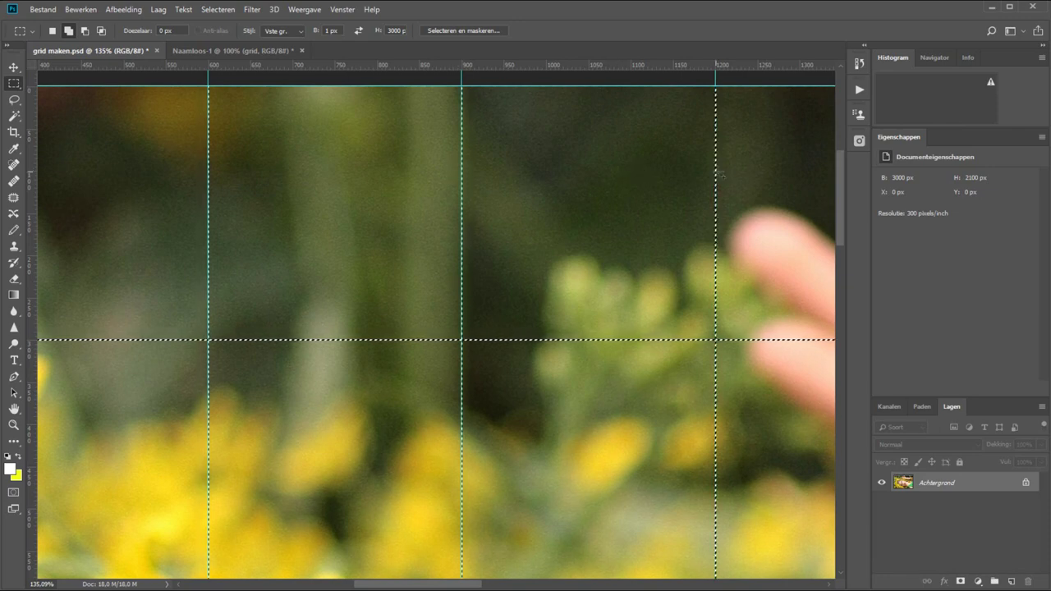
pyautogui.moveTo(731, 171); pyautogui.dragTo(251, 169)
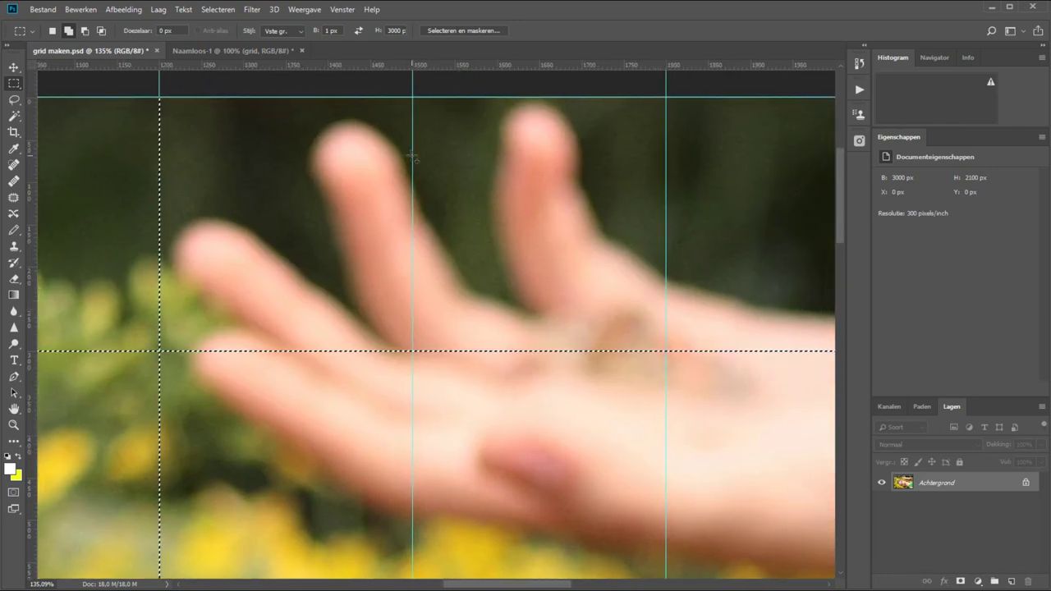
pyautogui.click(412, 170)
pyautogui.click(666, 180)
pyautogui.moveTo(758, 185); pyautogui.dragTo(359, 216)
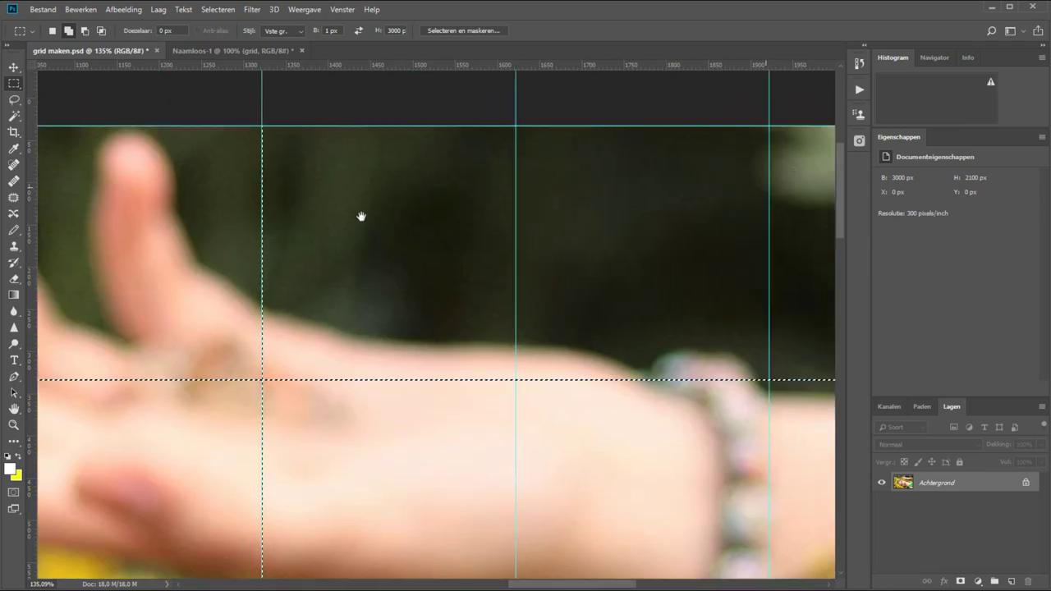
pyautogui.click(516, 206)
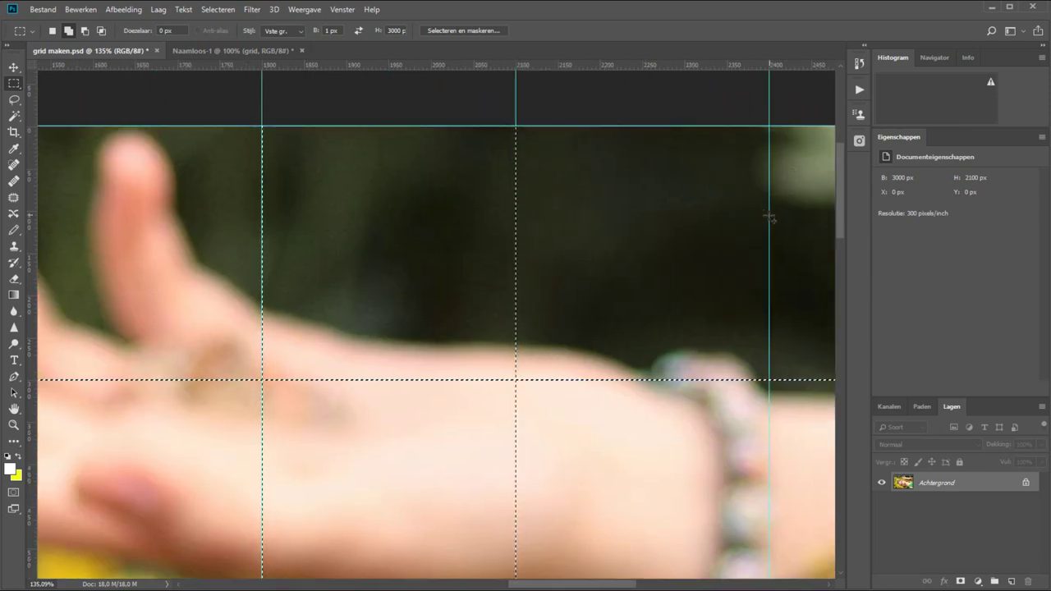
pyautogui.click(769, 212)
pyautogui.moveTo(746, 209); pyautogui.dragTo(575, 203)
pyautogui.click(563, 209)
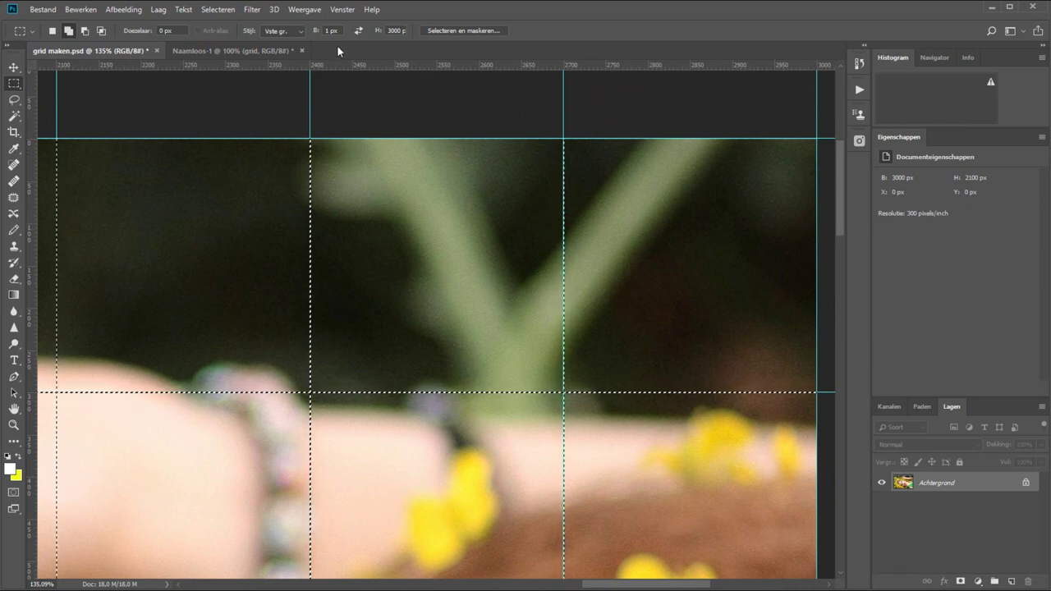
pyautogui.moveTo(209, 340); pyautogui.dragTo(639, 215)
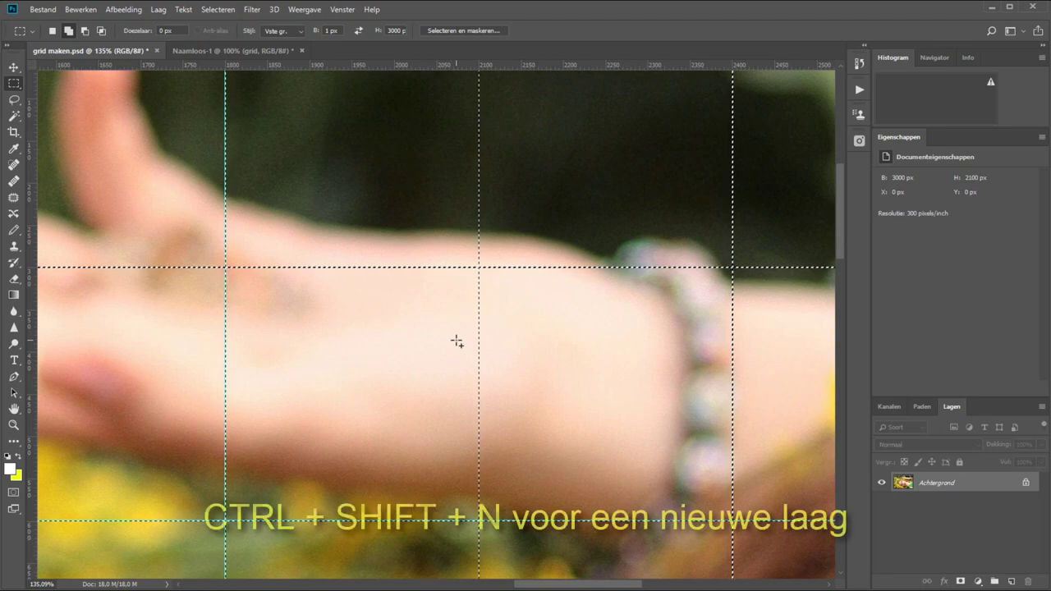
# - Create a layer named 'Grid', fill the line selection white, and zoom in to check it
pyautogui.hotkey('ctrl', 'shift', 'n')
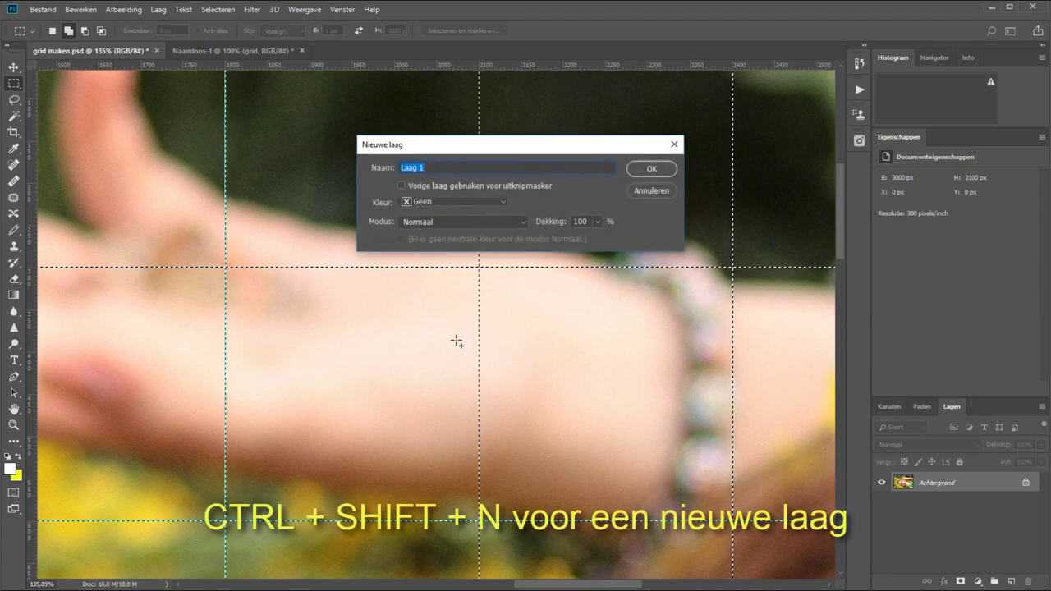
pyautogui.write('Grid')
pyautogui.press('Return')
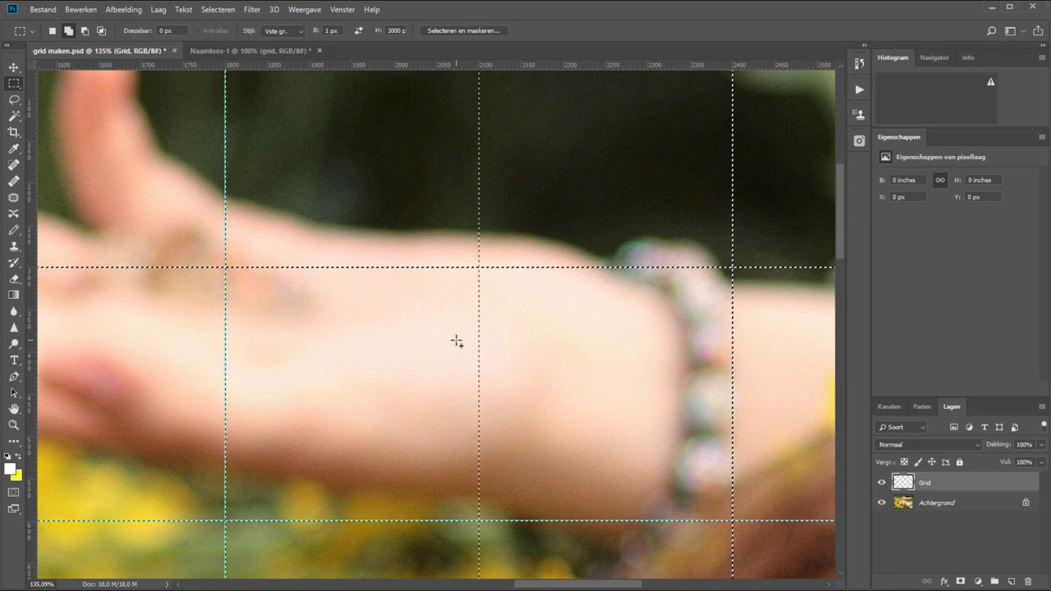
pyautogui.press('z')
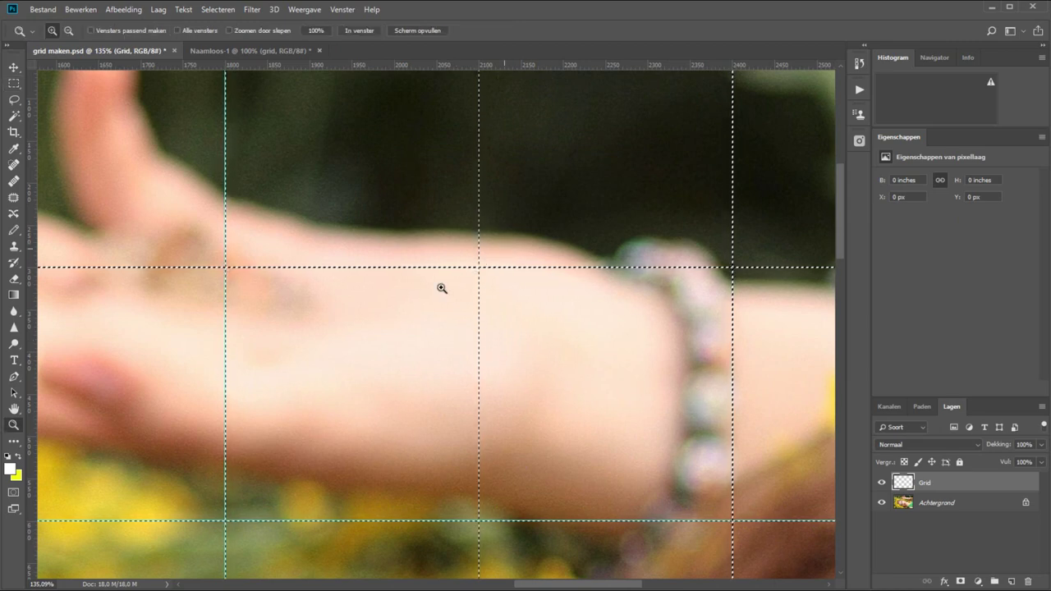
pyautogui.click(440, 286)
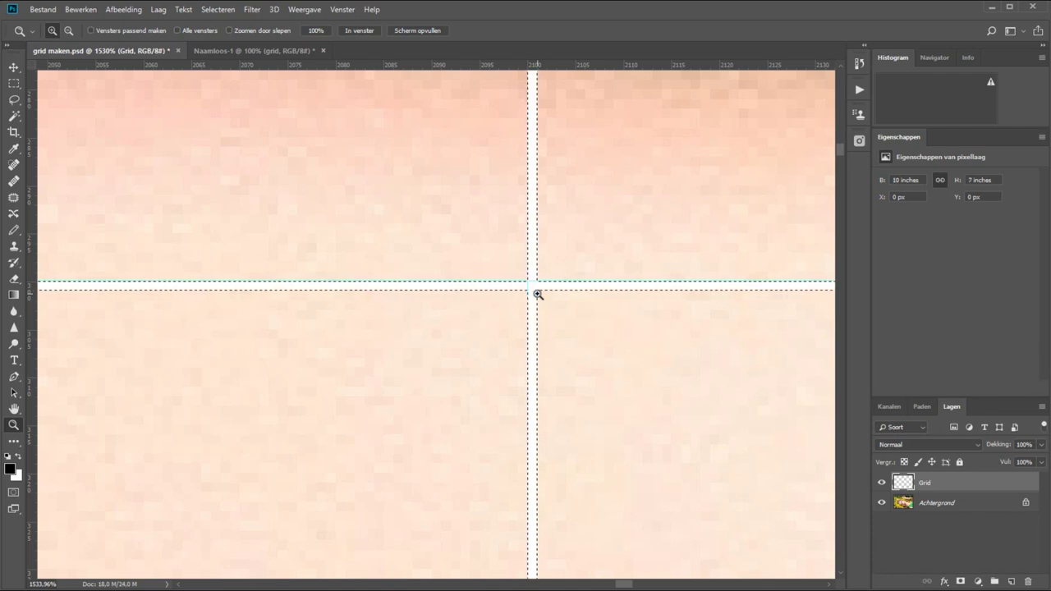
pyautogui.click(358, 31)
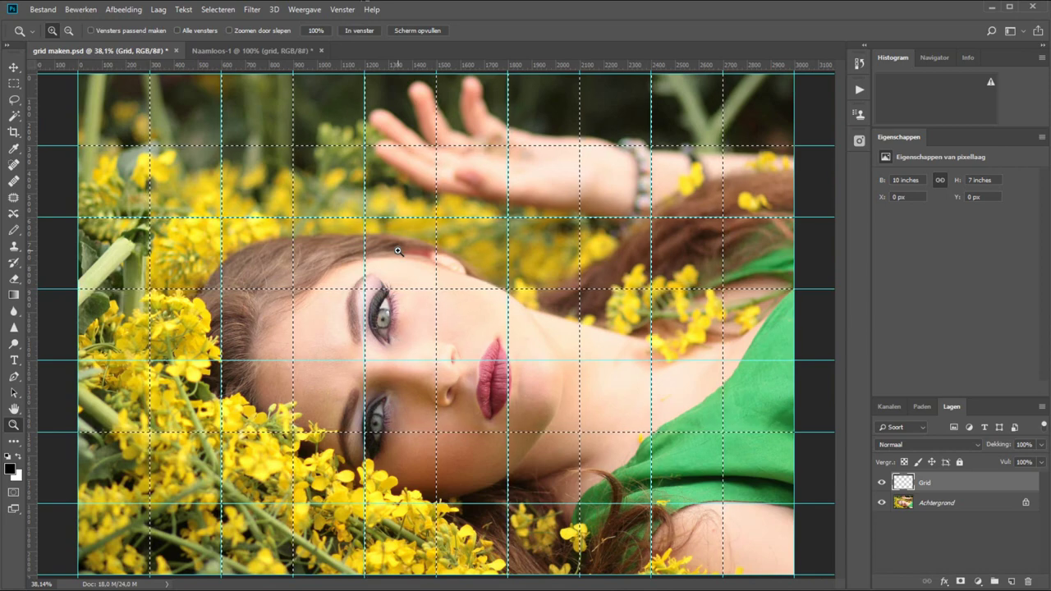
# - Deselect and hide the guides so only the thin white grid lines remain visible
pyautogui.hotkey('ctrl', 'd')
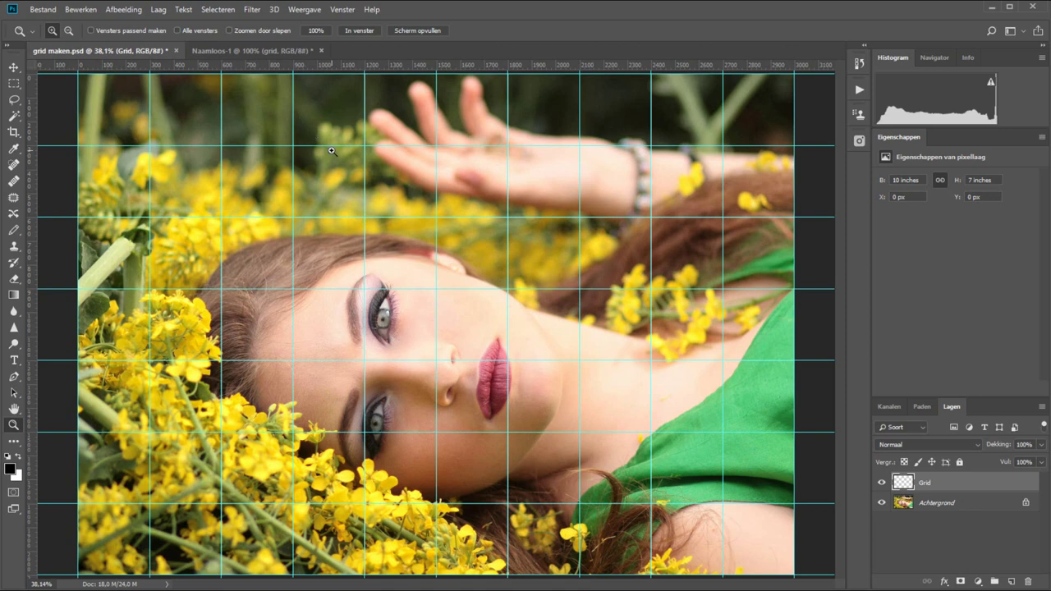
pyautogui.hotkey('ctrl', ';')
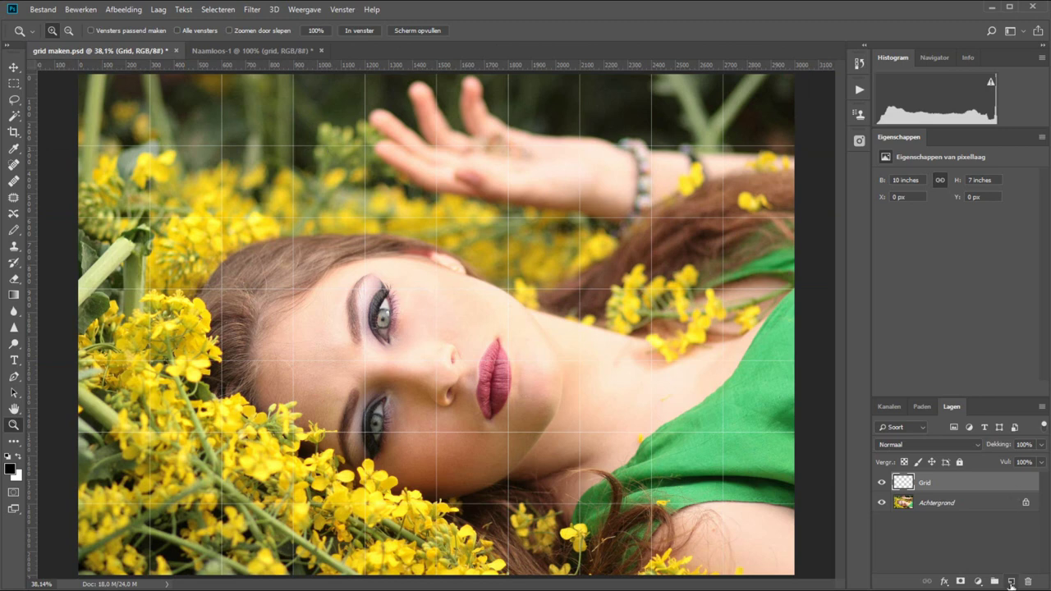
pyautogui.press('e')
pyautogui.hotkey('ctrl', 'shift', 'n')
pyautogui.write('witte rand')
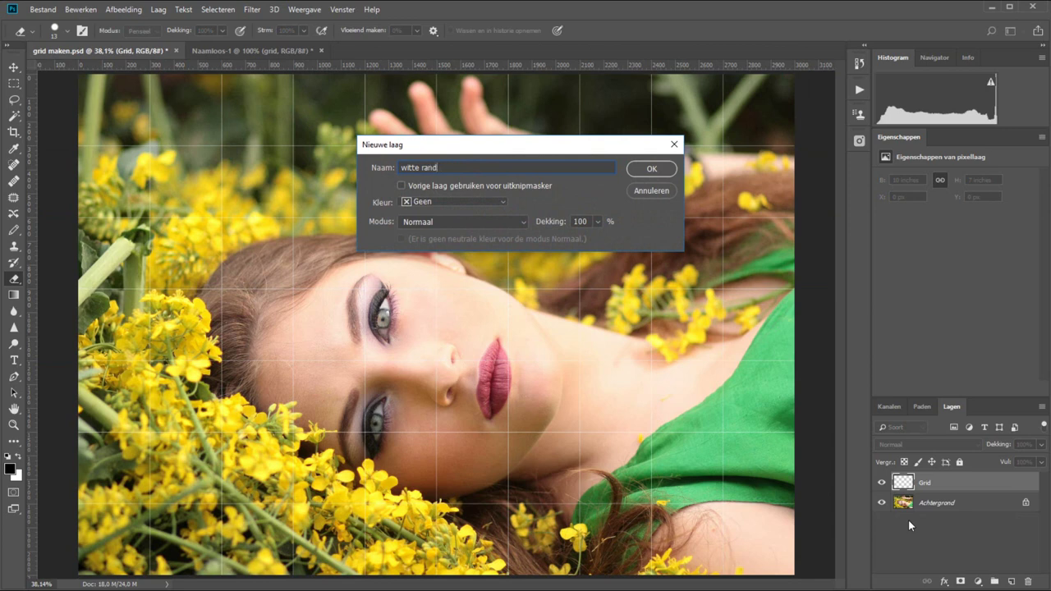
# - Confirm the new 'witte rand' layer, then test a Magic Wand selection of the grid frame on Grid
pyautogui.press('Return')
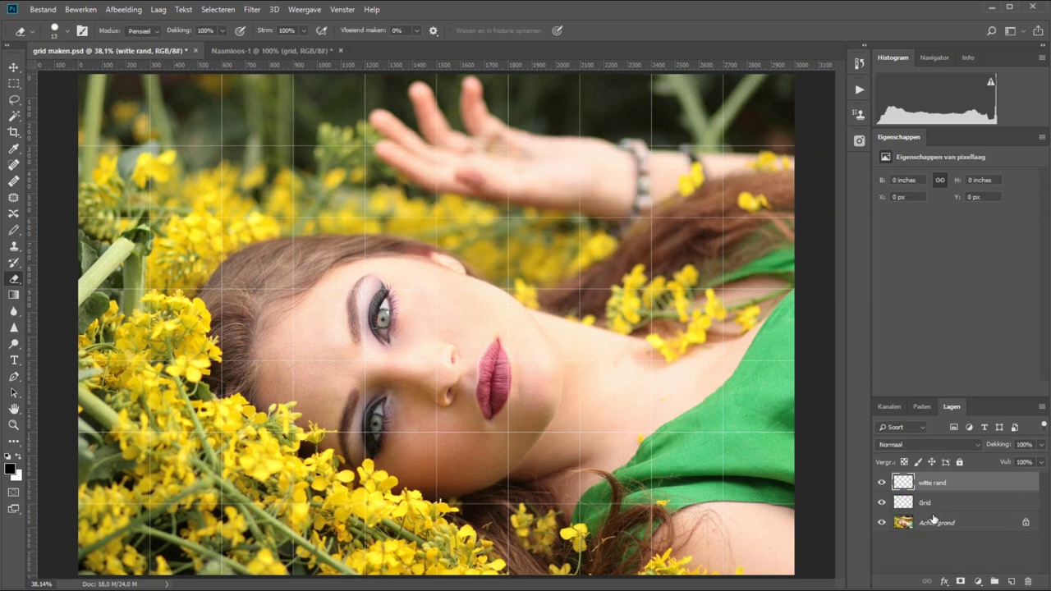
pyautogui.click(959, 505)
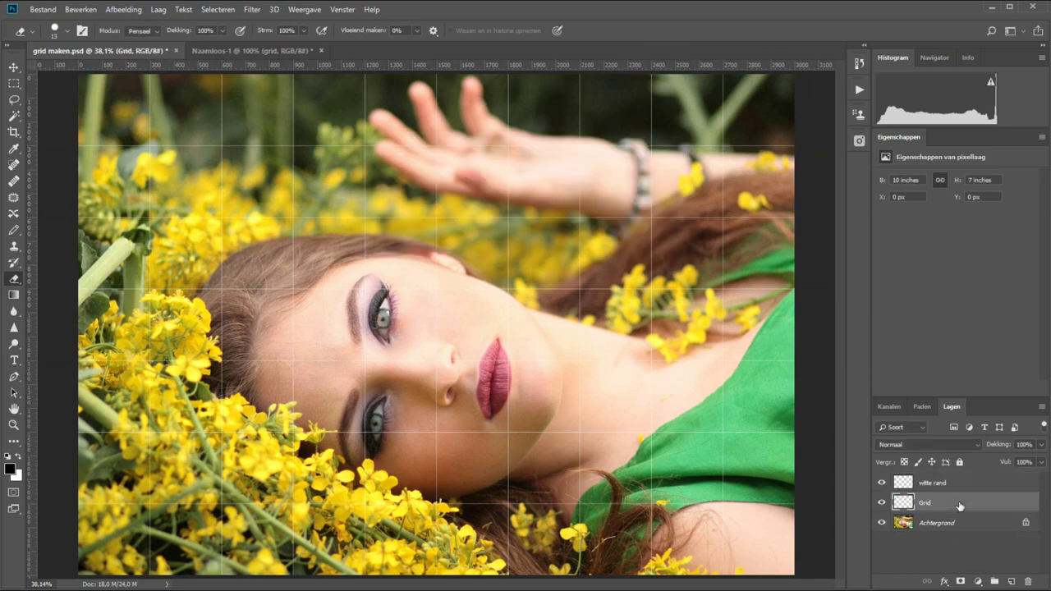
pyautogui.click(18, 117)
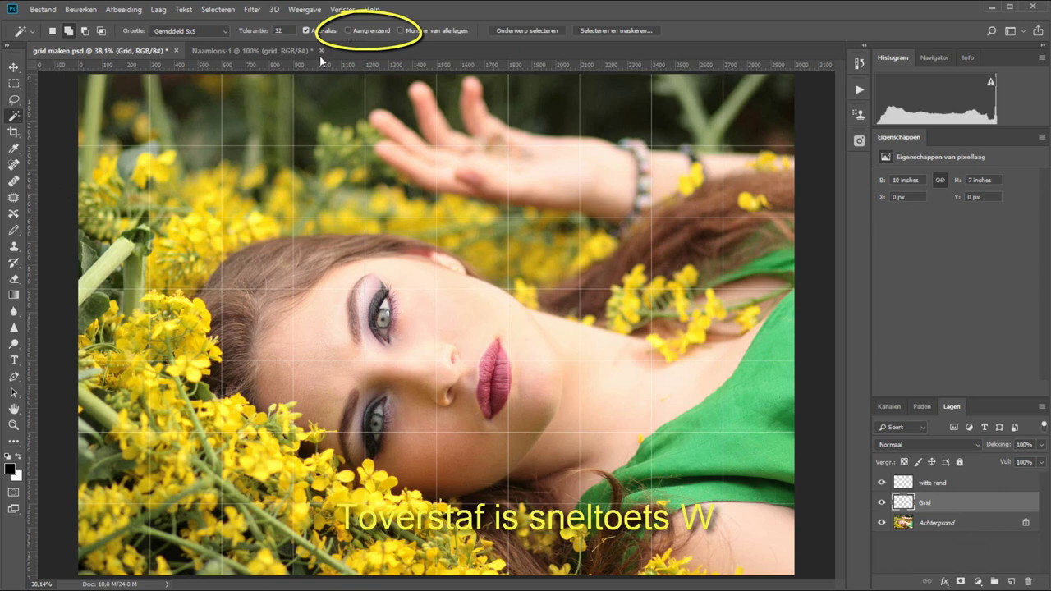
pyautogui.click(119, 119)
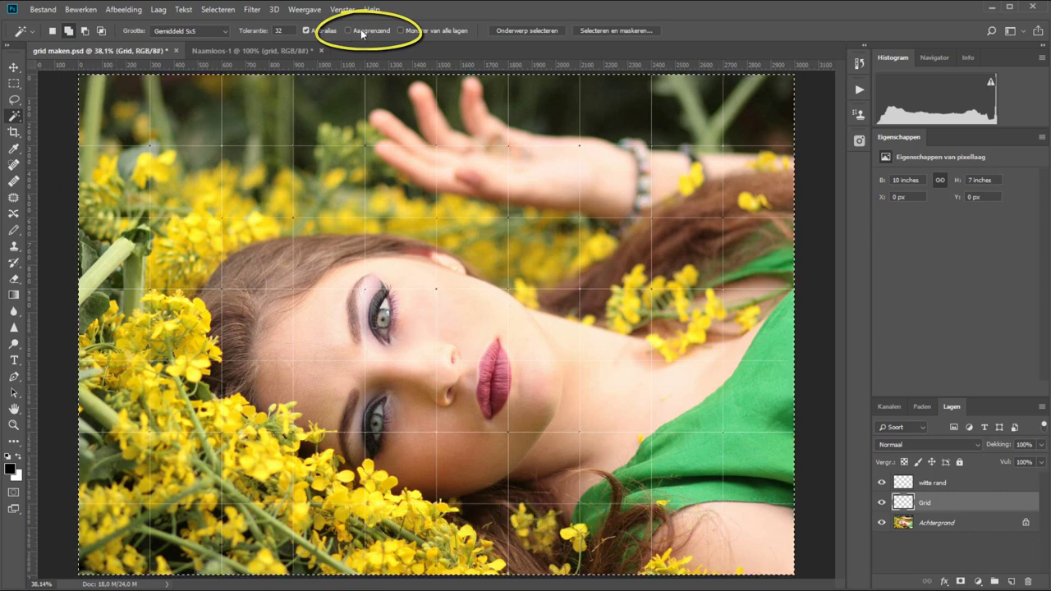
pyautogui.hotkey('ctrl', 'd')
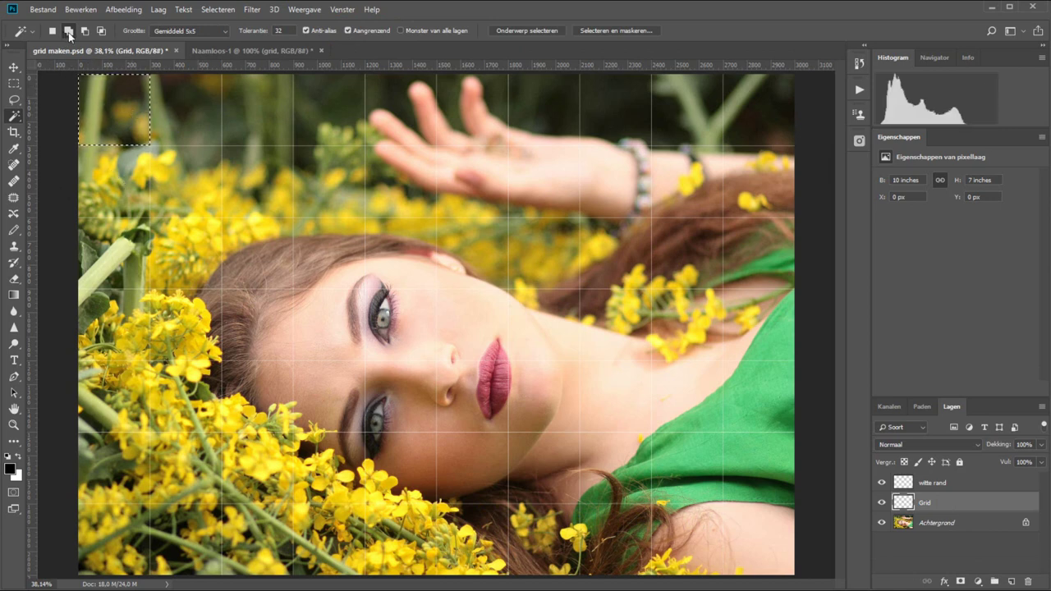
# - Start selecting the left-column grid cells, restarting from the top-left cell
pyautogui.keyDown('shift'); pyautogui.click(122, 190); pyautogui.keyUp('shift')
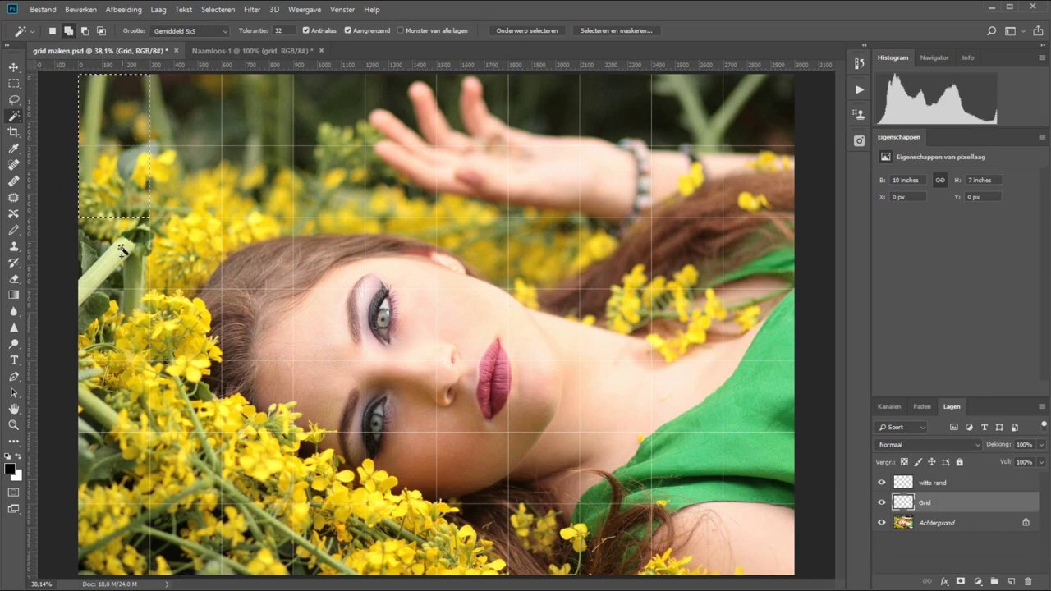
pyautogui.keyDown('shift'); pyautogui.click(111, 263); pyautogui.keyUp('shift')
pyautogui.keyDown('shift'); pyautogui.click(114, 328); pyautogui.keyUp('shift')
pyautogui.keyDown('shift'); pyautogui.click(109, 398); pyautogui.keyUp('shift')
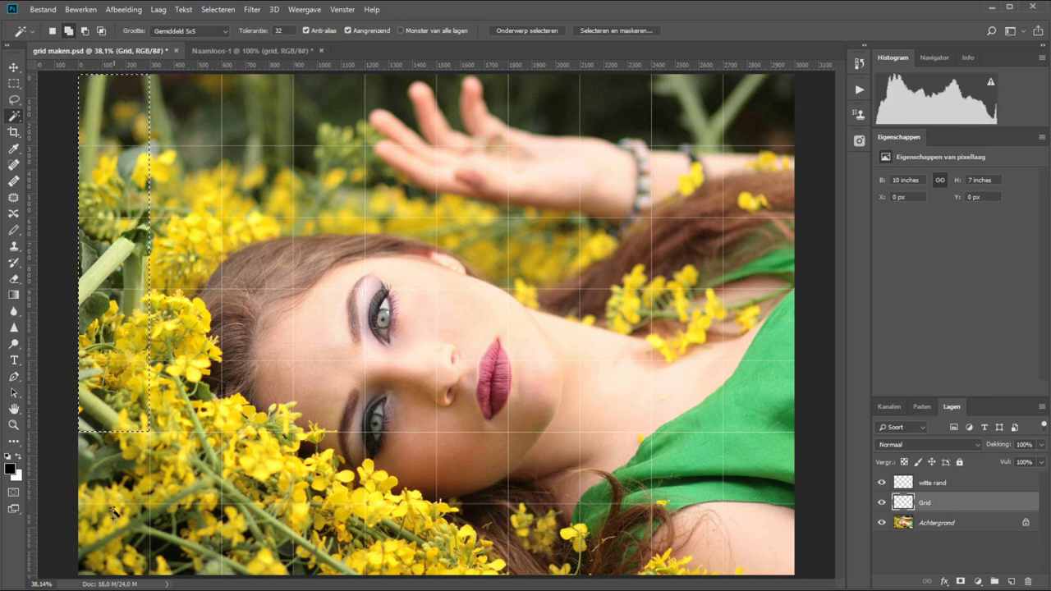
pyautogui.keyDown('shift'); pyautogui.click(97, 478); pyautogui.keyUp('shift')
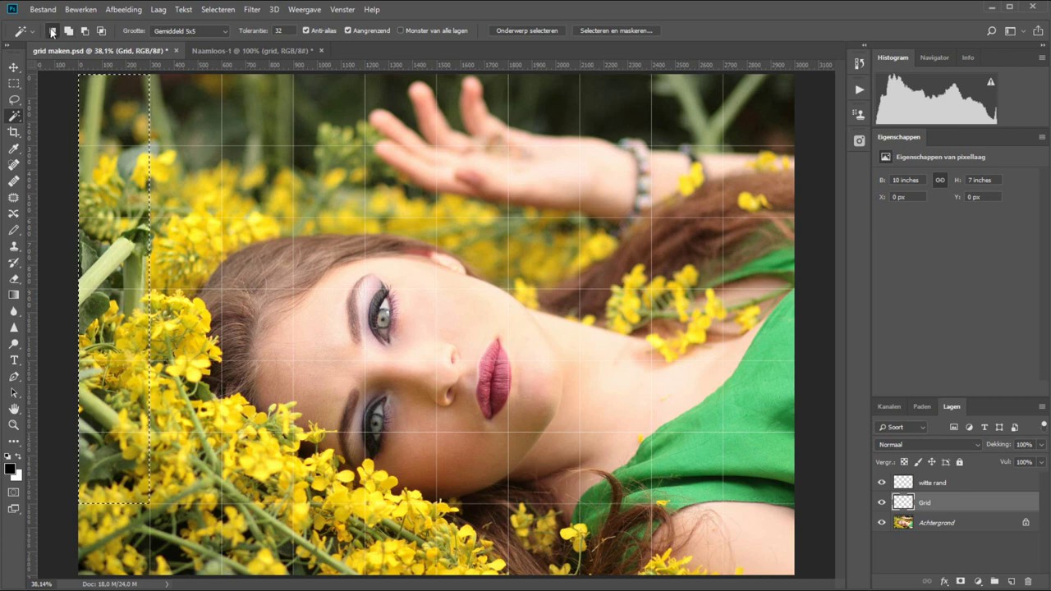
pyautogui.click(194, 101)
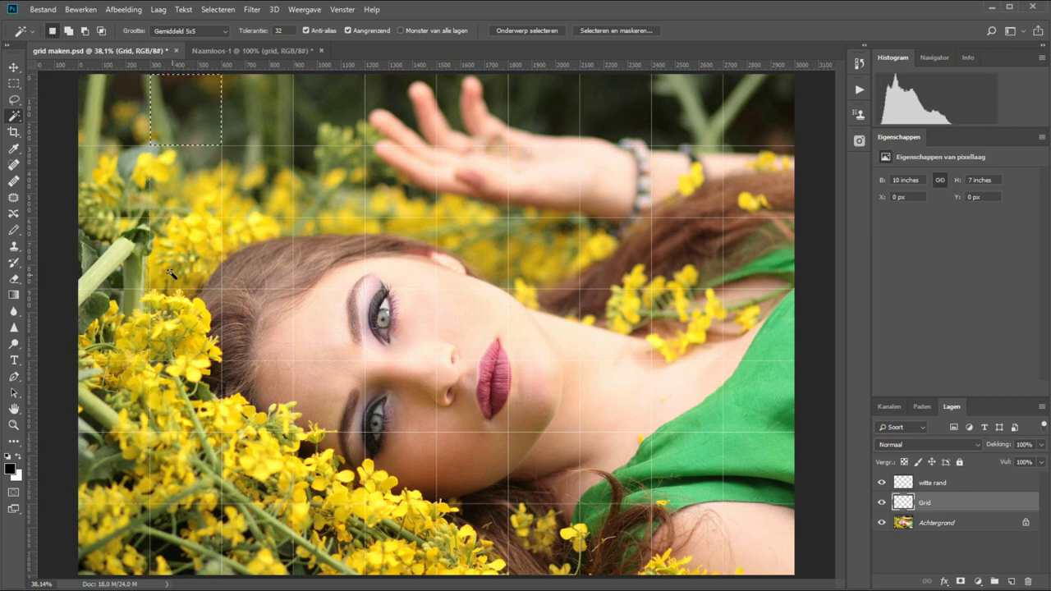
pyautogui.click(115, 103)
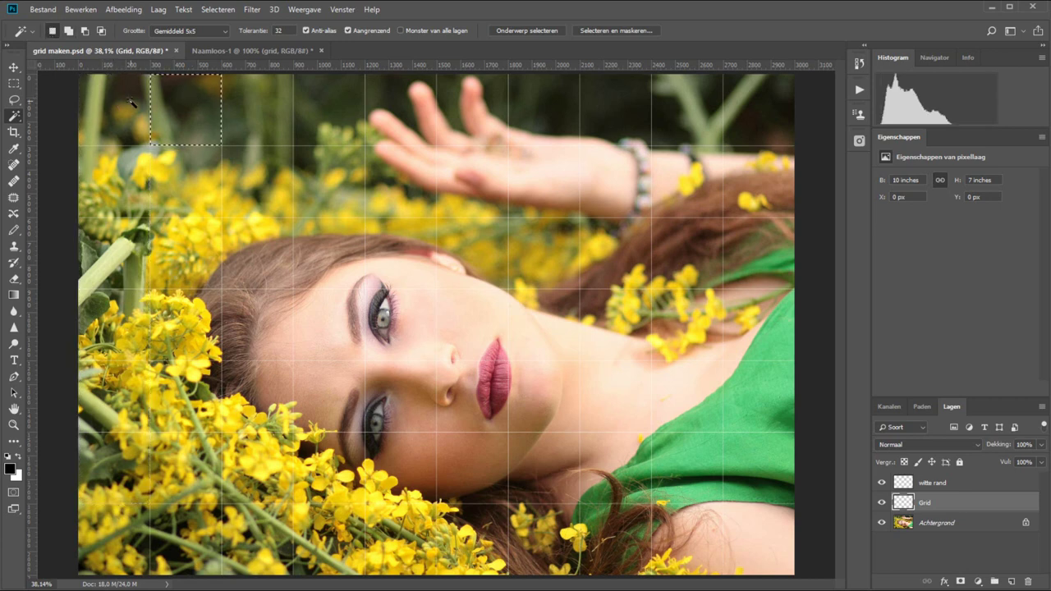
# - Shift-add the rest of the left-column cells and the whole bottom row to the selection
pyautogui.press('shift')
pyautogui.keyDown('shift'); pyautogui.click(109, 173); pyautogui.keyUp('shift')
pyautogui.keyDown('shift'); pyautogui.click(111, 242); pyautogui.keyUp('shift')
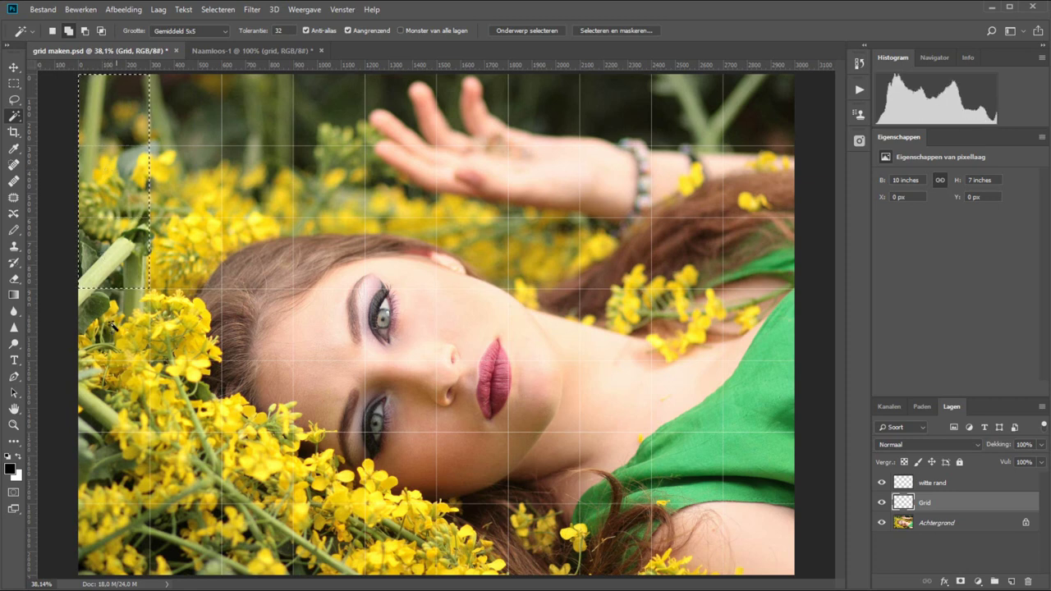
pyautogui.keyDown('shift'); pyautogui.click(114, 329); pyautogui.keyUp('shift')
pyautogui.keyDown('shift'); pyautogui.click(102, 409); pyautogui.keyUp('shift')
pyautogui.keyDown('shift'); pyautogui.click(100, 473); pyautogui.keyUp('shift')
pyautogui.keyDown('shift'); pyautogui.click(111, 538); pyautogui.keyUp('shift')
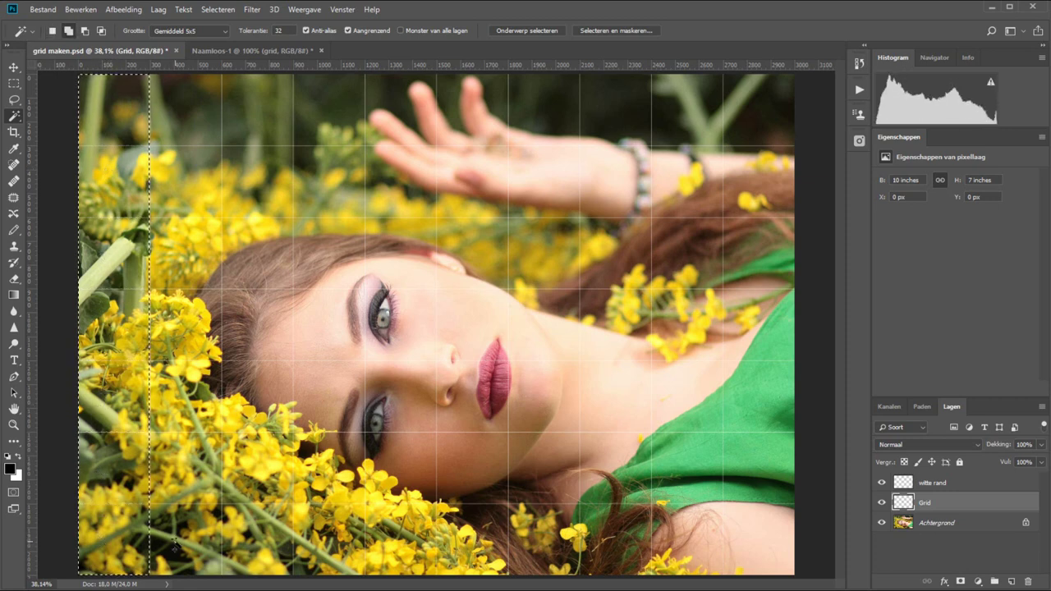
pyautogui.keyDown('shift'); pyautogui.click(185, 543); pyautogui.keyUp('shift')
pyautogui.keyDown('shift'); pyautogui.click(254, 544); pyautogui.keyUp('shift')
pyautogui.keyDown('shift'); pyautogui.click(328, 542); pyautogui.keyUp('shift')
pyautogui.keyDown('shift'); pyautogui.click(400, 544); pyautogui.keyUp('shift')
pyautogui.keyDown('shift'); pyautogui.click(473, 544); pyautogui.keyUp('shift')
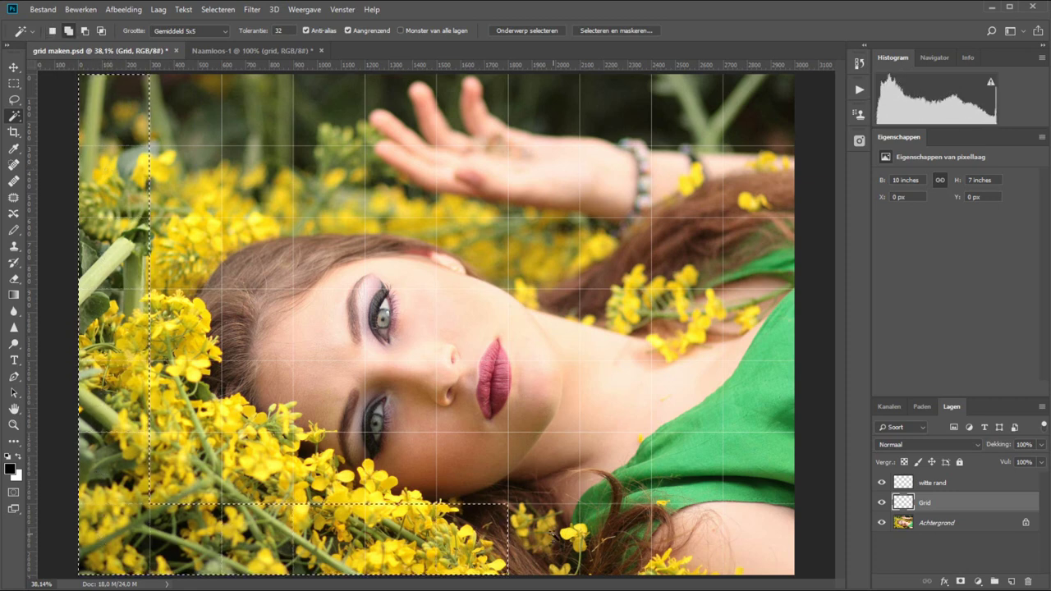
pyautogui.keyDown('shift'); pyautogui.click(542, 544); pyautogui.keyUp('shift')
pyautogui.keyDown('shift'); pyautogui.click(616, 546); pyautogui.keyUp('shift')
# - Add the right-column and remaining top-row cells, then make 'witte rand' the active layer
pyautogui.keyDown('shift'); pyautogui.click(708, 559); pyautogui.keyUp('shift')
pyautogui.keyDown('shift'); pyautogui.click(766, 546); pyautogui.keyUp('shift')
pyautogui.keyDown('shift'); pyautogui.click(770, 476); pyautogui.keyUp('shift')
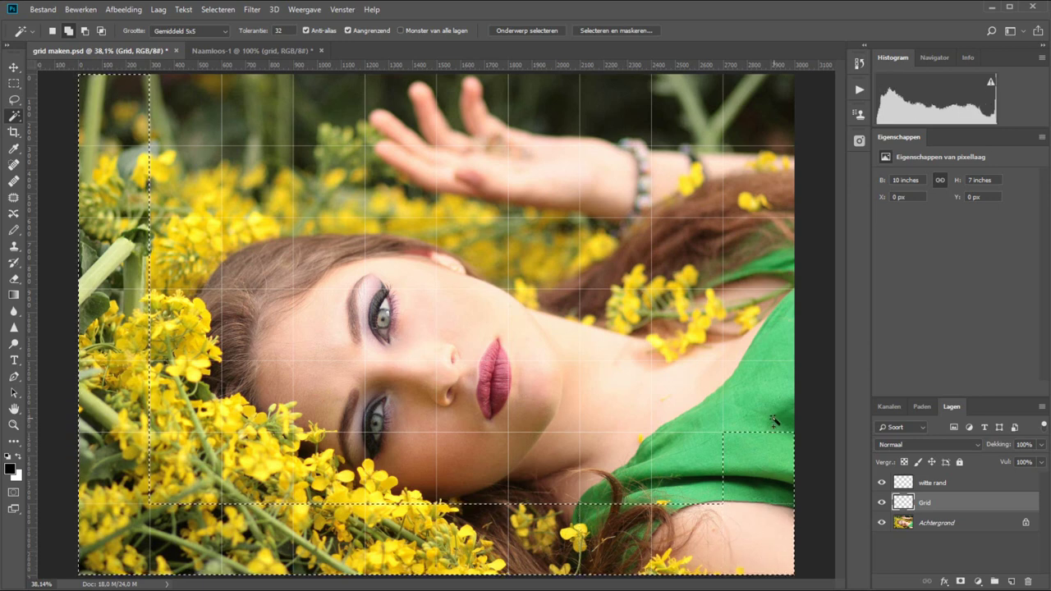
pyautogui.keyDown('shift'); pyautogui.click(776, 407); pyautogui.keyUp('shift')
pyautogui.keyDown('shift'); pyautogui.click(766, 324); pyautogui.keyUp('shift')
pyautogui.keyDown('shift'); pyautogui.click(771, 250); pyautogui.keyUp('shift')
pyautogui.keyDown('shift'); pyautogui.click(764, 193); pyautogui.keyUp('shift')
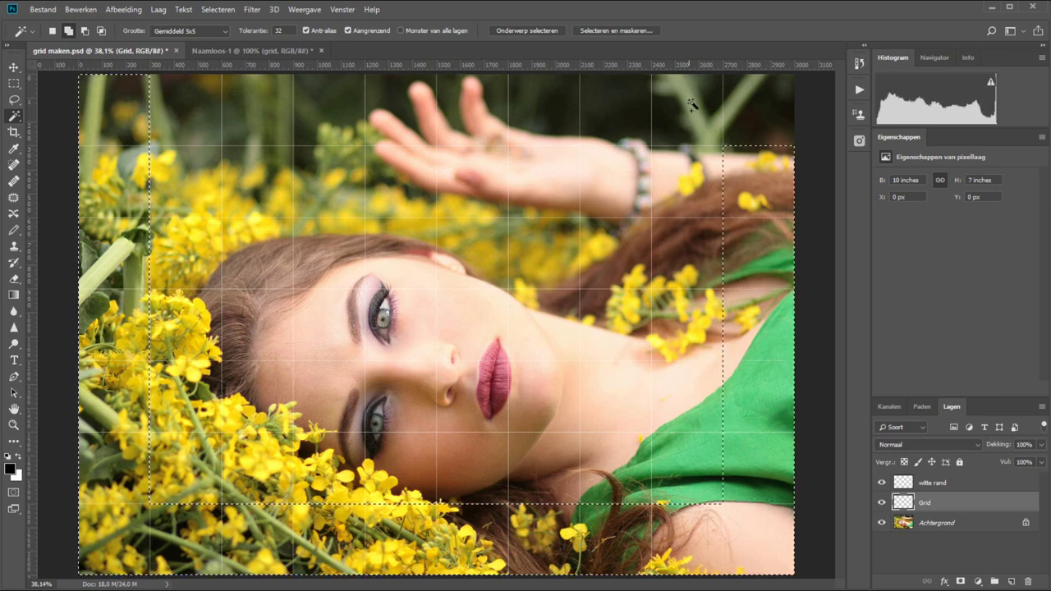
pyautogui.keyDown('shift'); pyautogui.click(768, 115); pyautogui.keyUp('shift')
pyautogui.keyDown('shift'); pyautogui.click(692, 107); pyautogui.keyUp('shift')
pyautogui.click(447, 111)
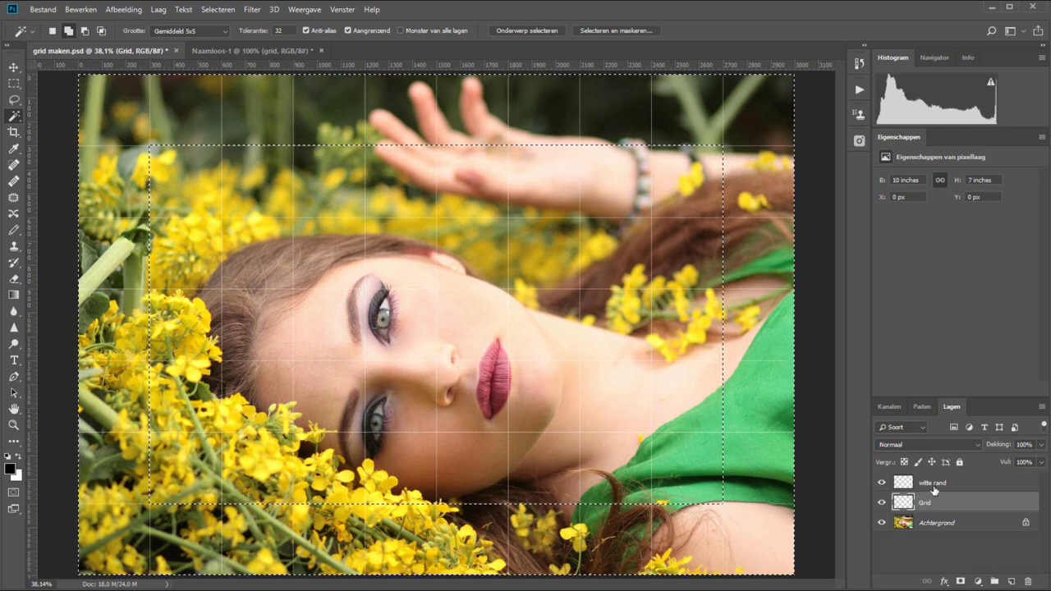
pyautogui.click(935, 485)
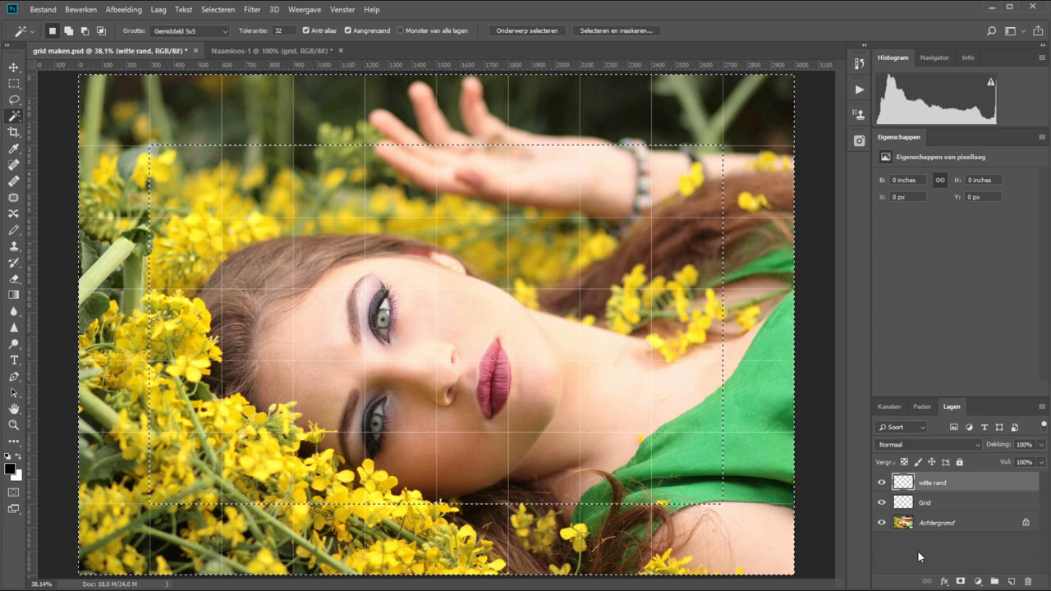
# - Fill the outer ring white on 'witte rand', deselect, and Magic Wand an inner cell on Grid
pyautogui.hotkey('ctrl', 'BackSpace')
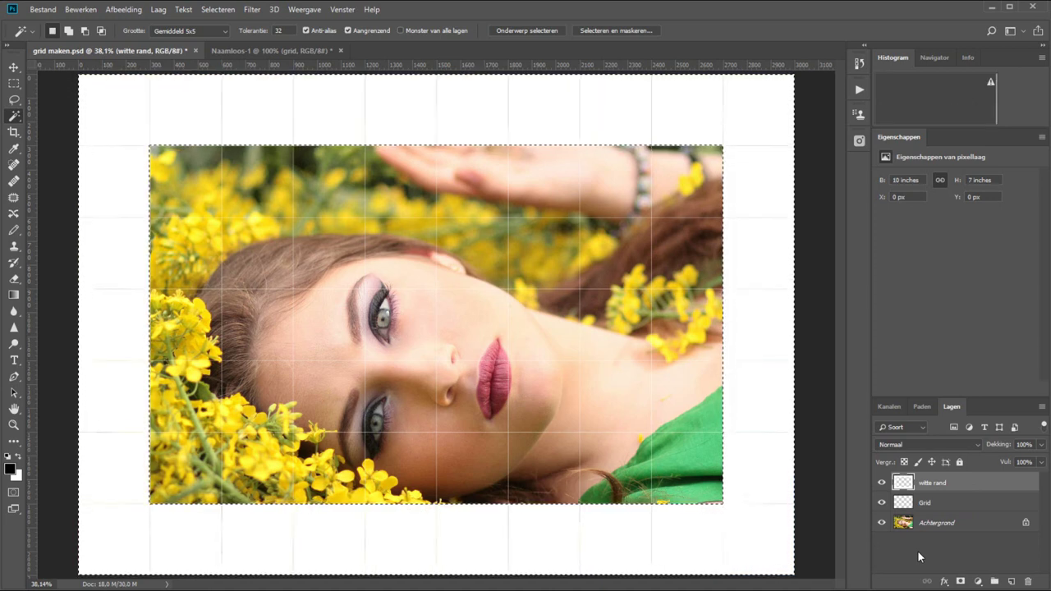
pyautogui.hotkey('ctrl', 'd')
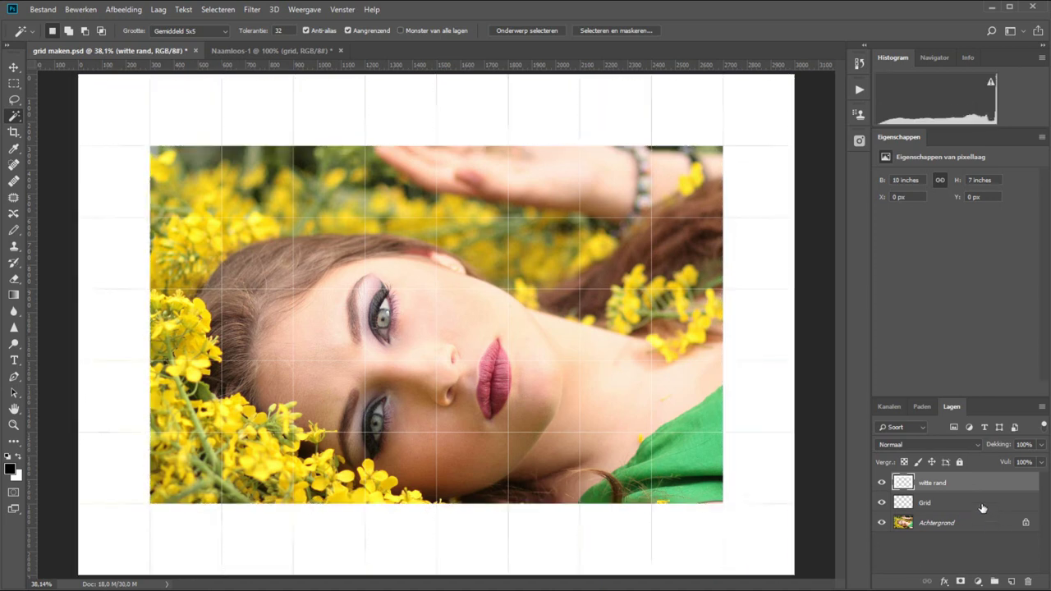
pyautogui.click(983, 504)
pyautogui.click(200, 181)
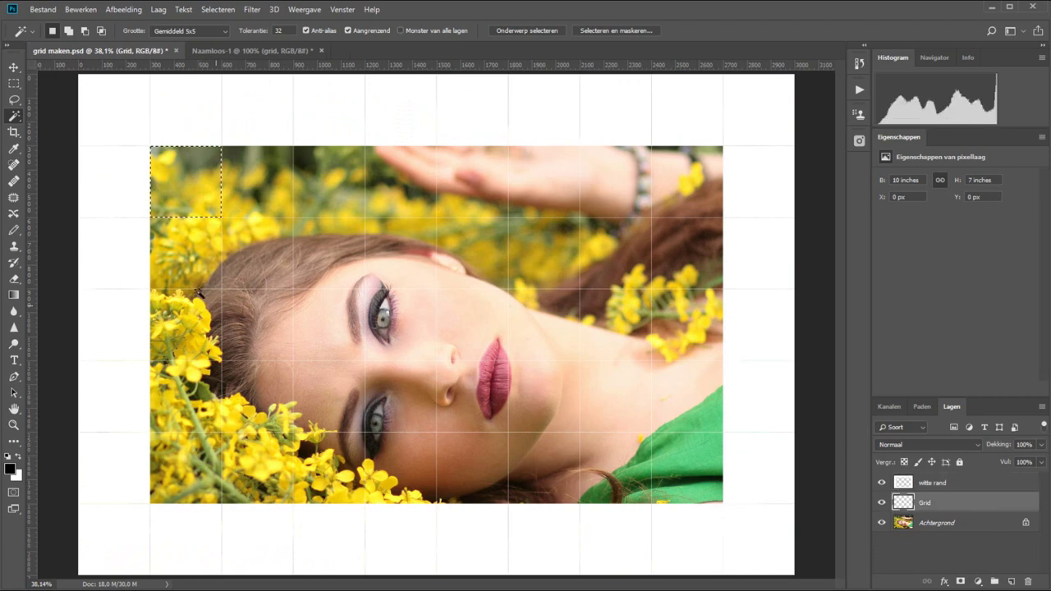
# - Add four more inner cells to the selection and fill all five white on 'witte rand'
pyautogui.keyDown('shift'); pyautogui.click(277, 197); pyautogui.keyUp('shift')
pyautogui.keyDown('shift'); pyautogui.click(186, 251); pyautogui.keyUp('shift')
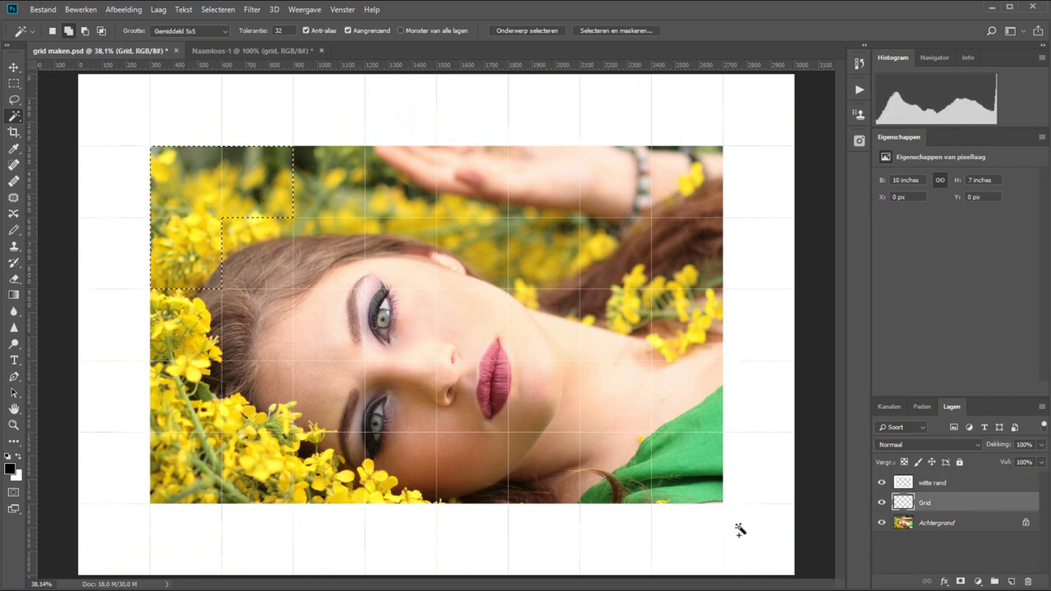
pyautogui.keyDown('shift'); pyautogui.click(647, 493); pyautogui.keyUp('shift')
pyautogui.keyDown('shift'); pyautogui.click(690, 331); pyautogui.keyUp('shift')
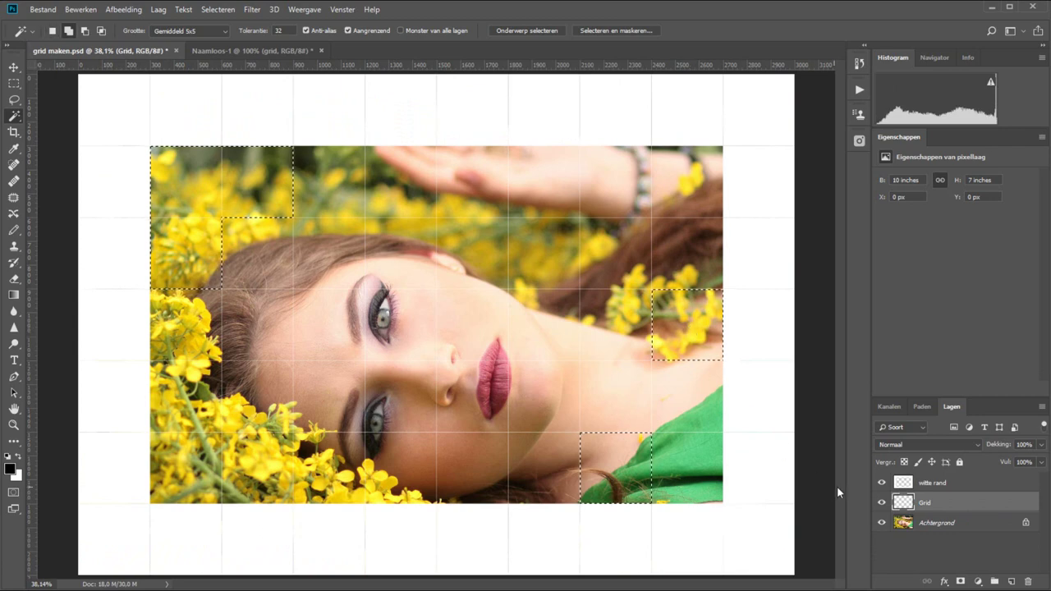
pyautogui.click(953, 483)
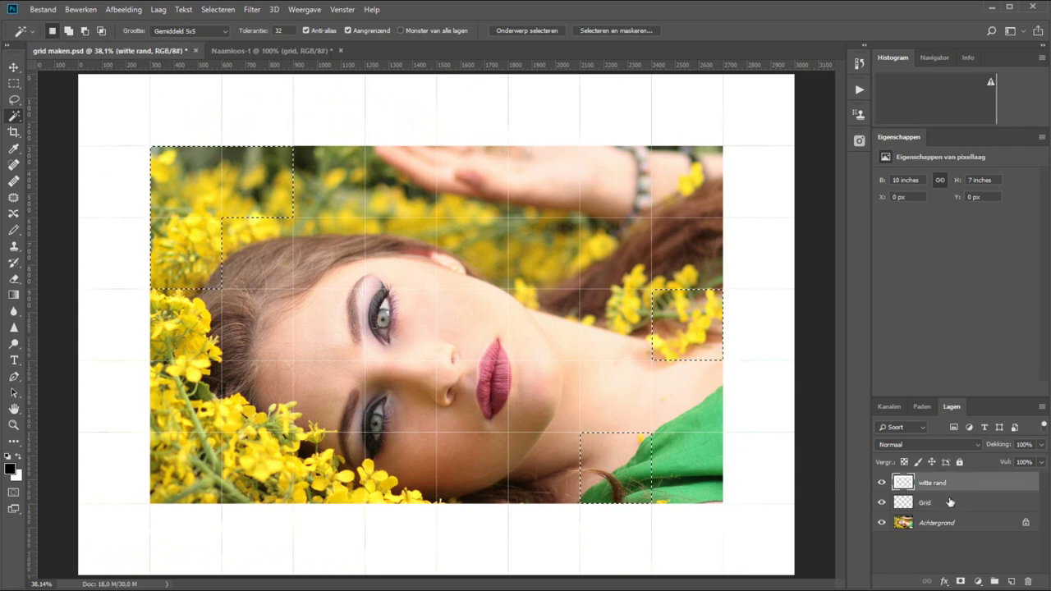
pyautogui.hotkey('ctrl', 'BackSpace')
pyautogui.hotkey('ctrl', 'd')
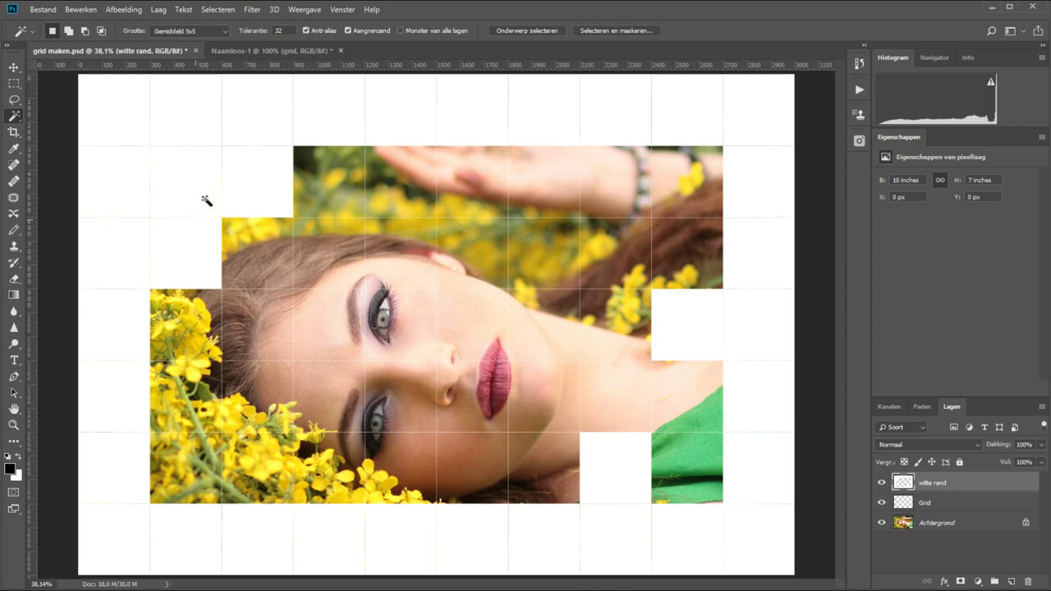
pyautogui.press('z')
pyautogui.click(222, 143)
pyautogui.click(222, 143)
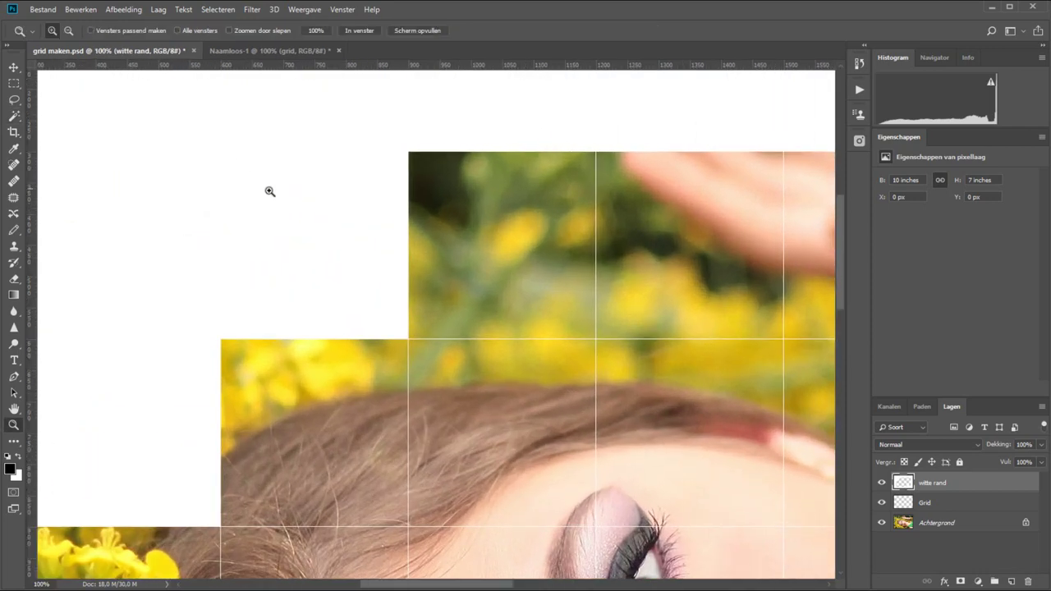
pyautogui.keyDown('alt'); pyautogui.click(266, 155); pyautogui.keyUp('alt')
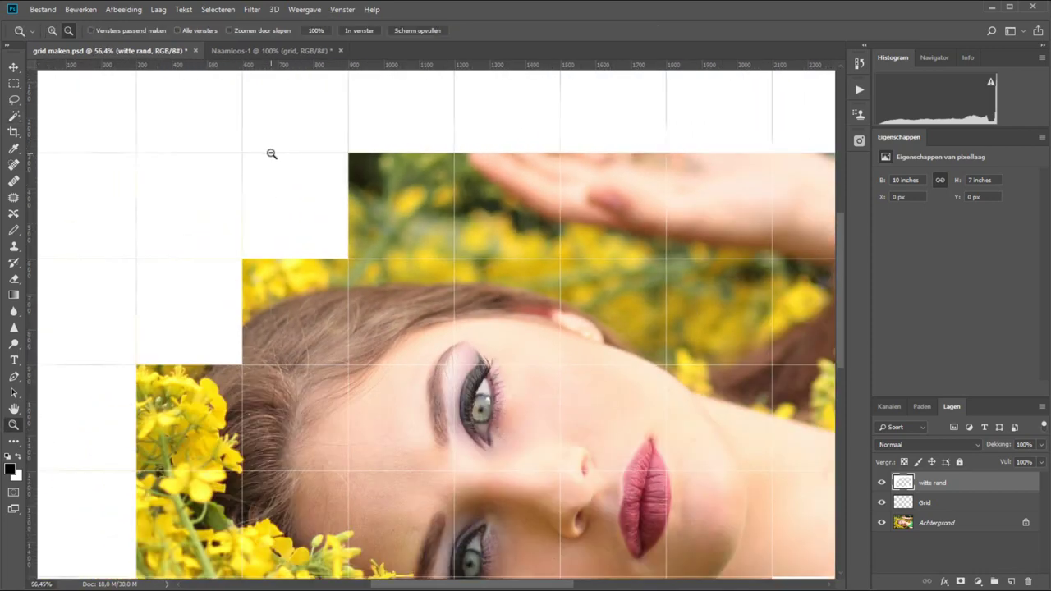
pyautogui.click(882, 503)
pyautogui.click(883, 523)
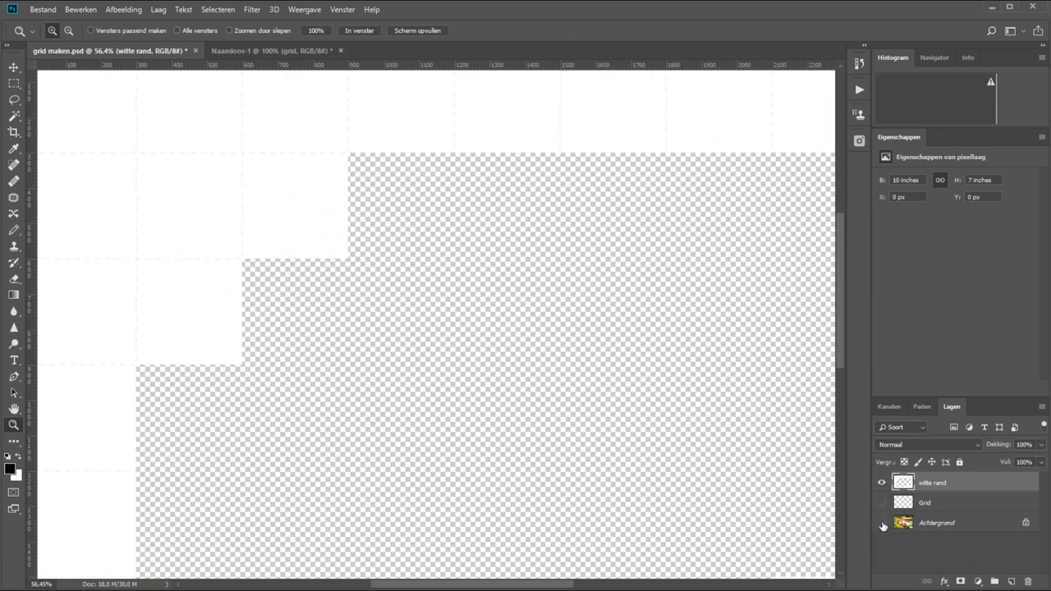
pyautogui.click(882, 523)
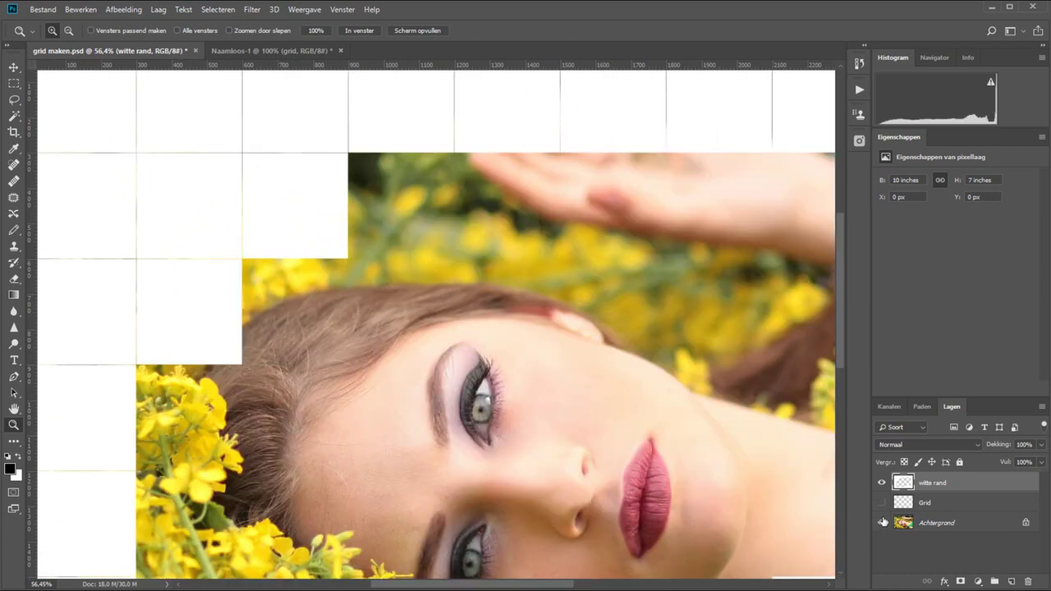
pyautogui.click(883, 502)
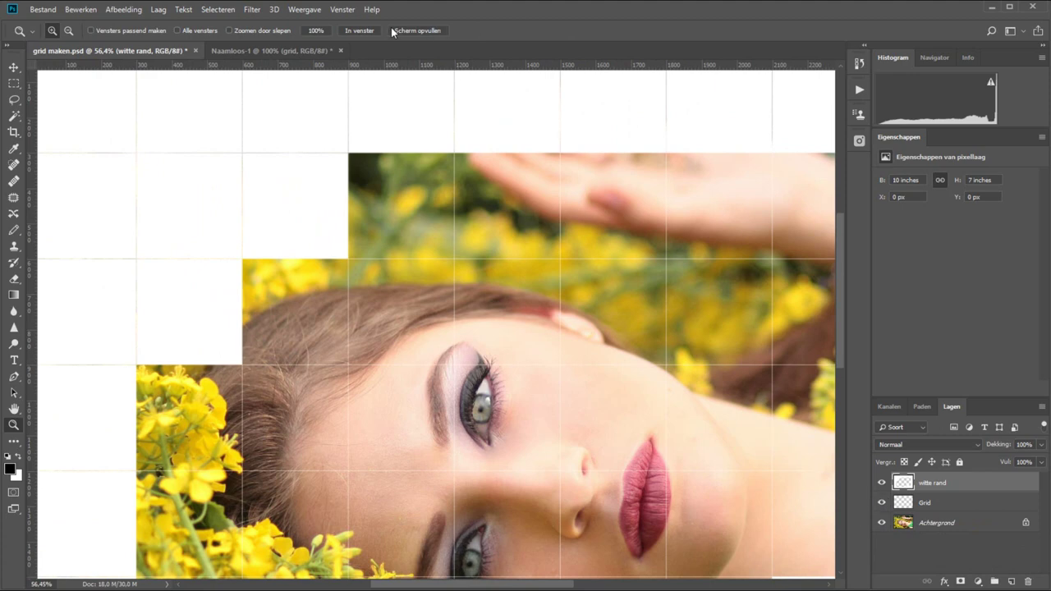
pyautogui.click(238, 156)
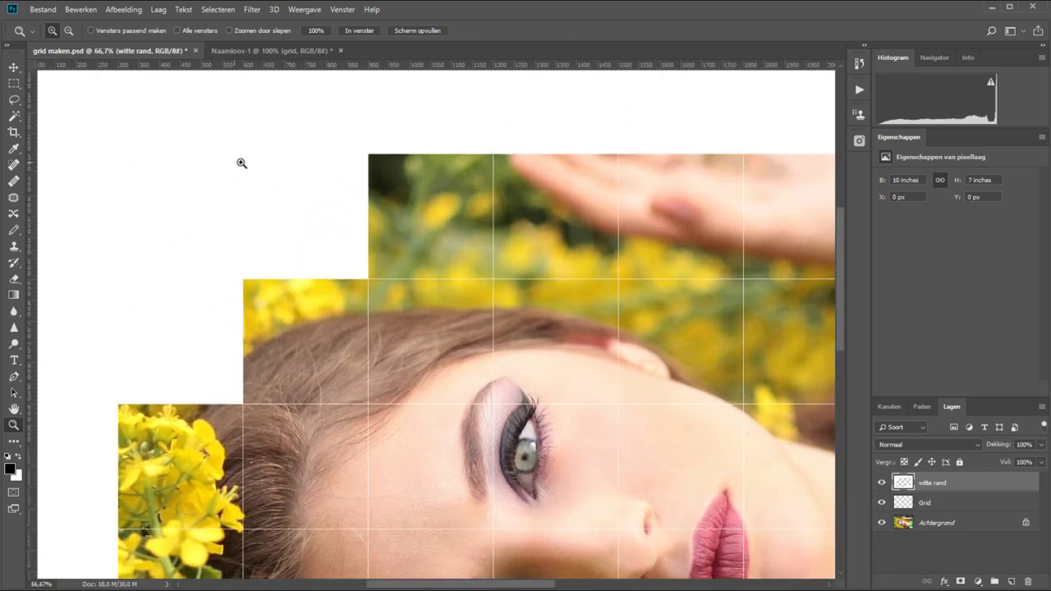
pyautogui.click(239, 160)
pyautogui.click(239, 160)
pyautogui.click(234, 156)
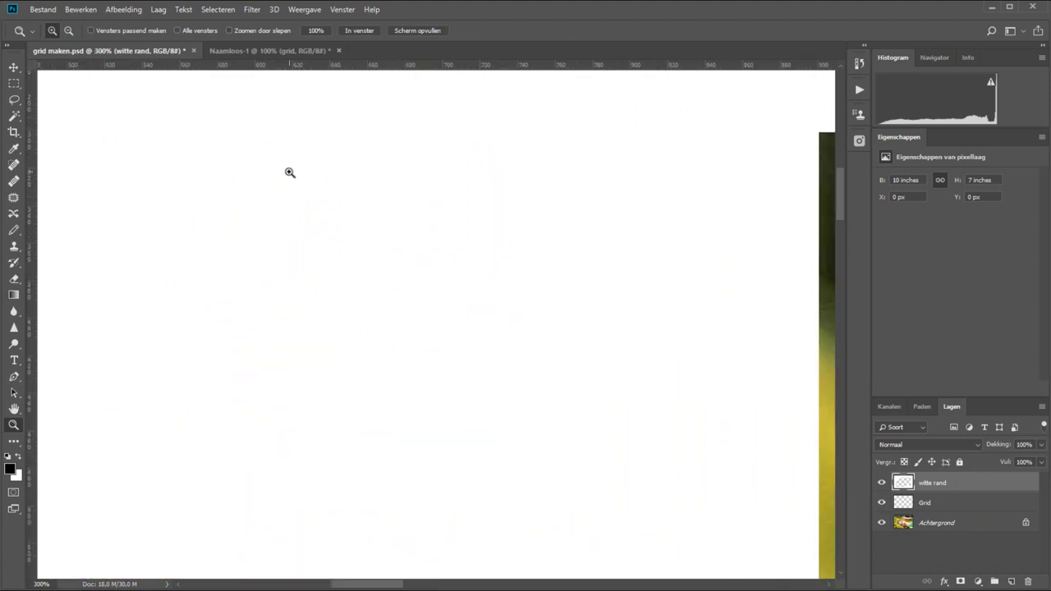
pyautogui.hotkey('ctrl', '1')
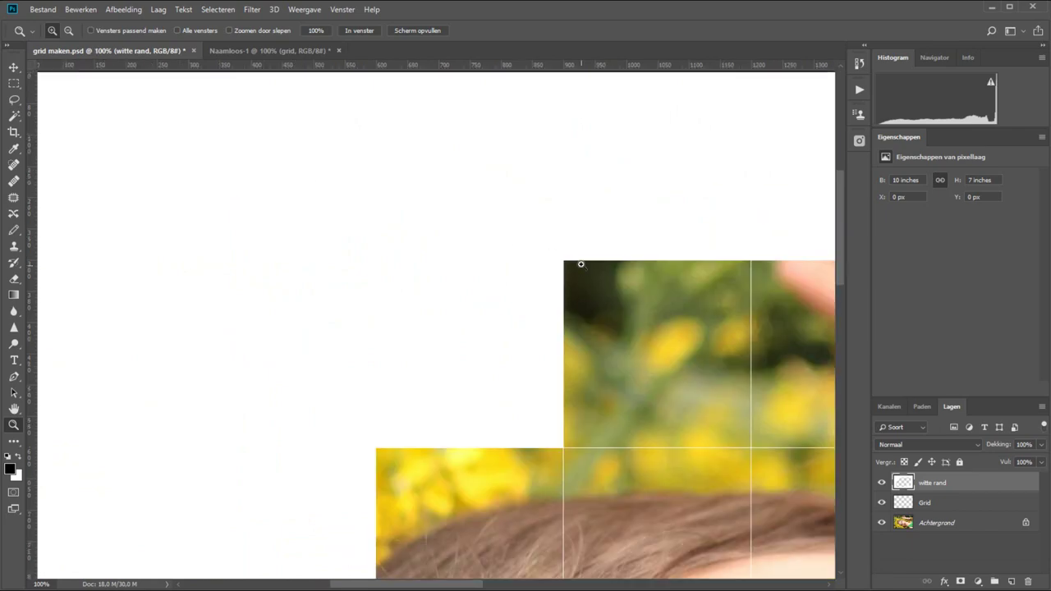
pyautogui.click(361, 31)
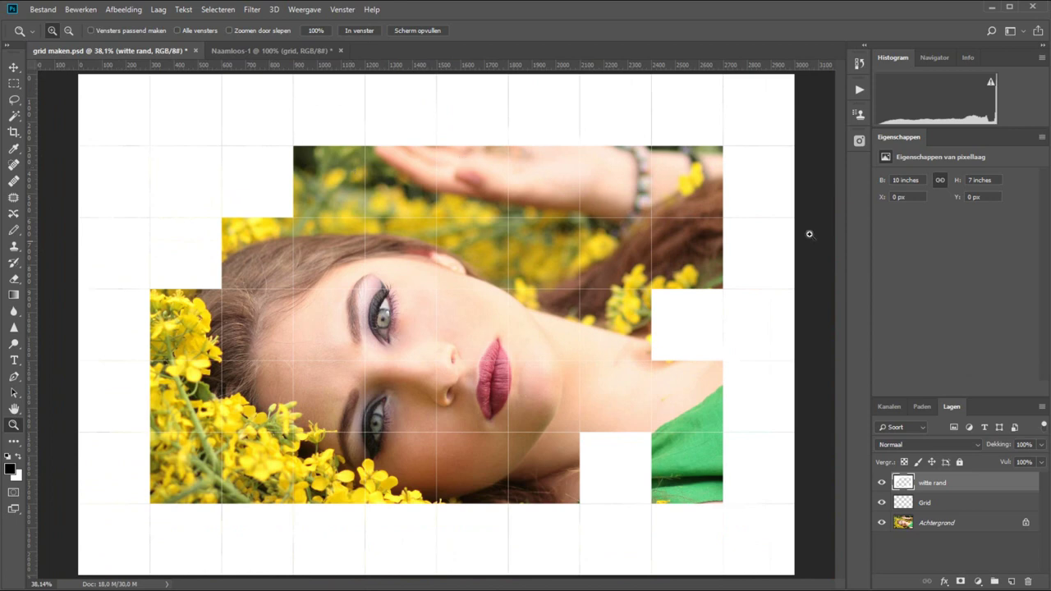
# - Magic Wand six scattered photo cells on the Grid layer, including the left-edge flower cell
pyautogui.click(934, 503)
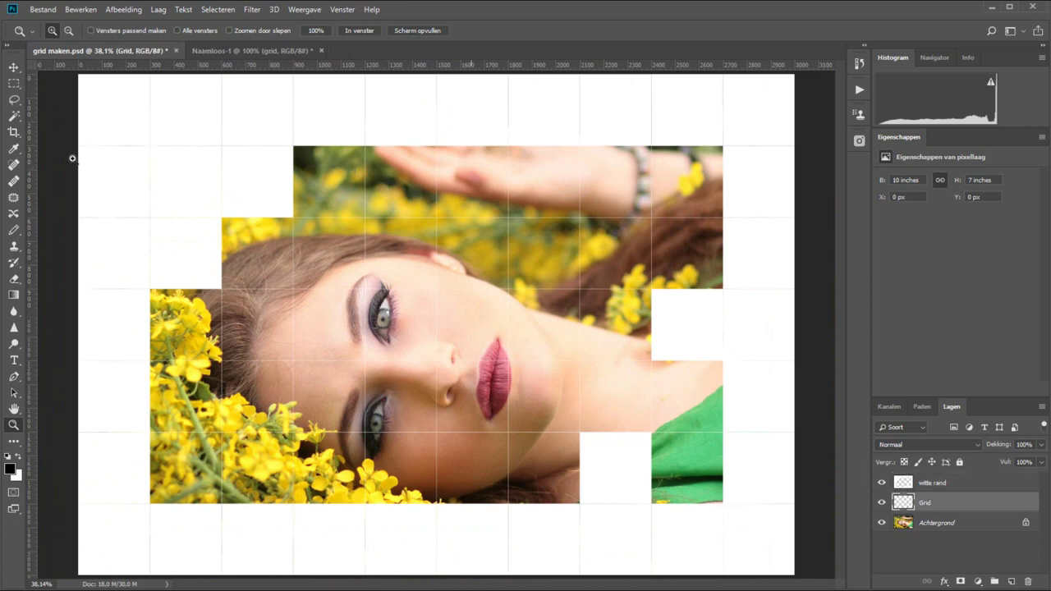
pyautogui.click(14, 116)
pyautogui.click(318, 409)
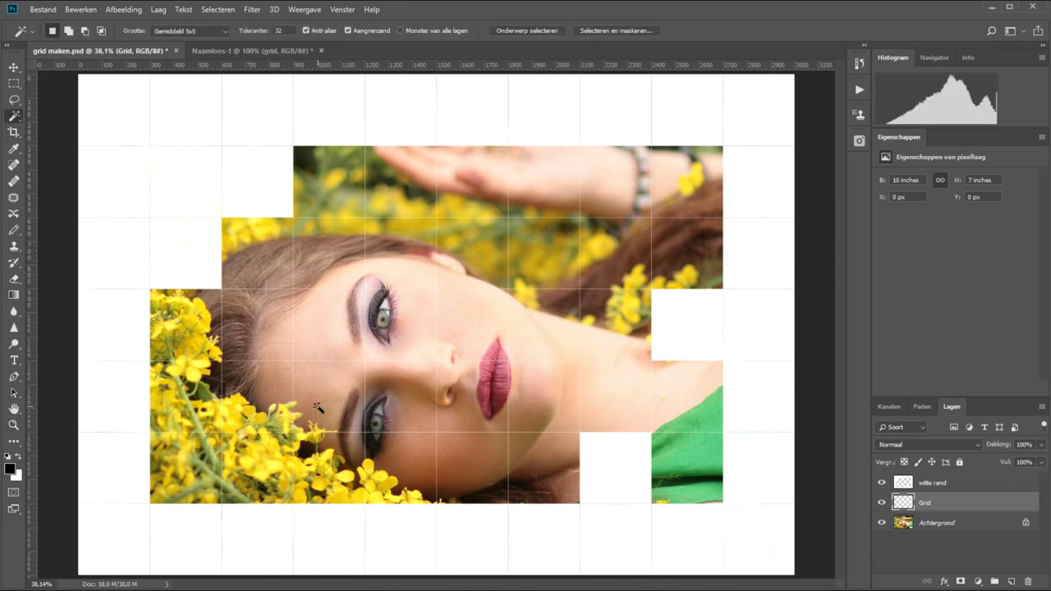
pyautogui.click(507, 274)
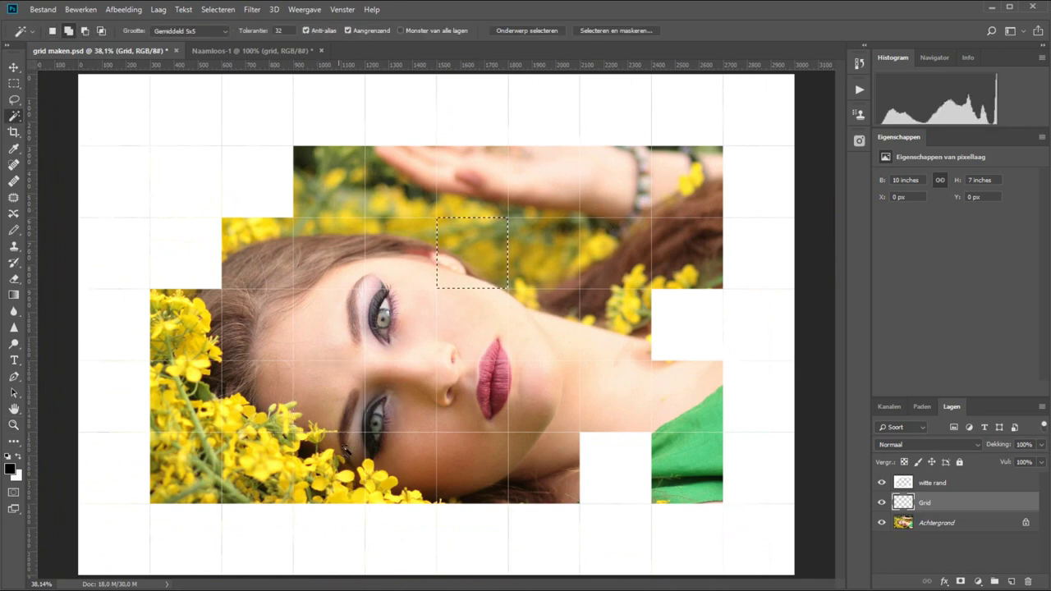
pyautogui.click(185, 325)
pyautogui.click(328, 396)
pyautogui.click(480, 485)
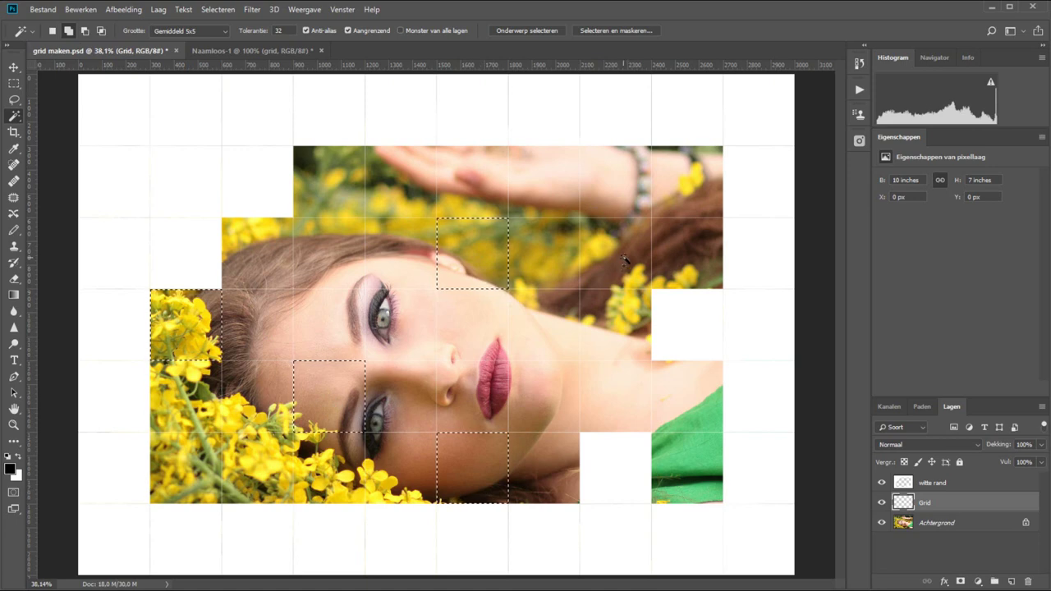
pyautogui.click(624, 260)
pyautogui.click(554, 394)
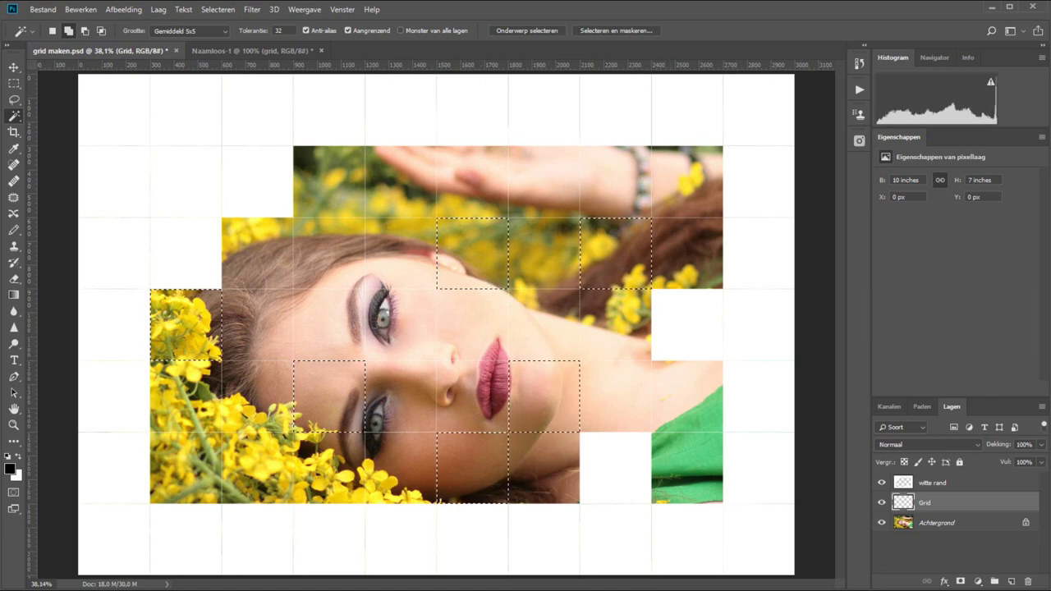
# - Add a Hue/Saturation adjustment with saturation at -100 for those cells
pyautogui.click(978, 582)
pyautogui.click(1008, 462)
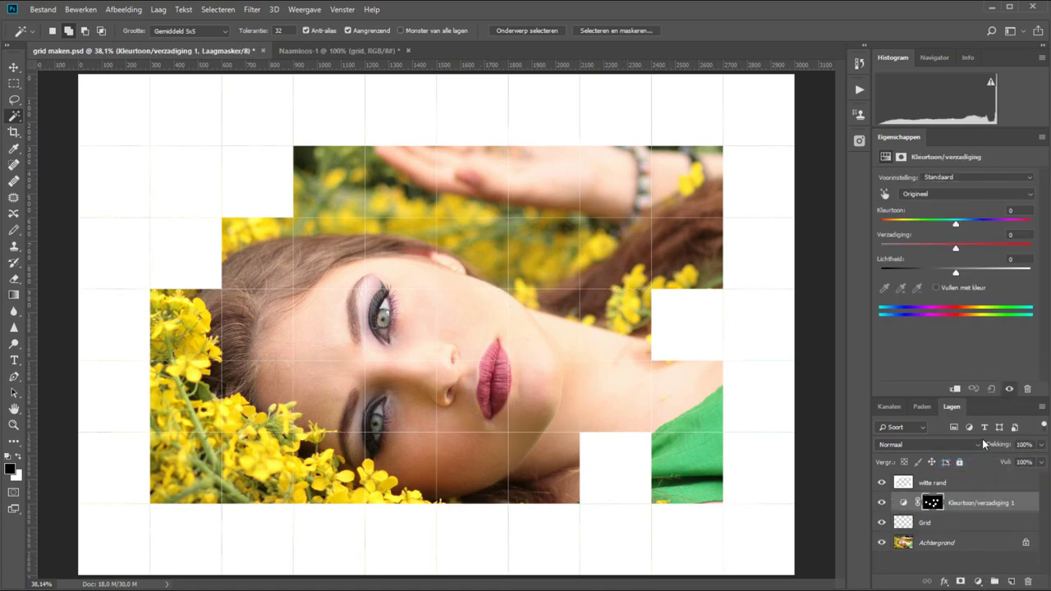
pyautogui.moveTo(929, 249); pyautogui.dragTo(884, 248)
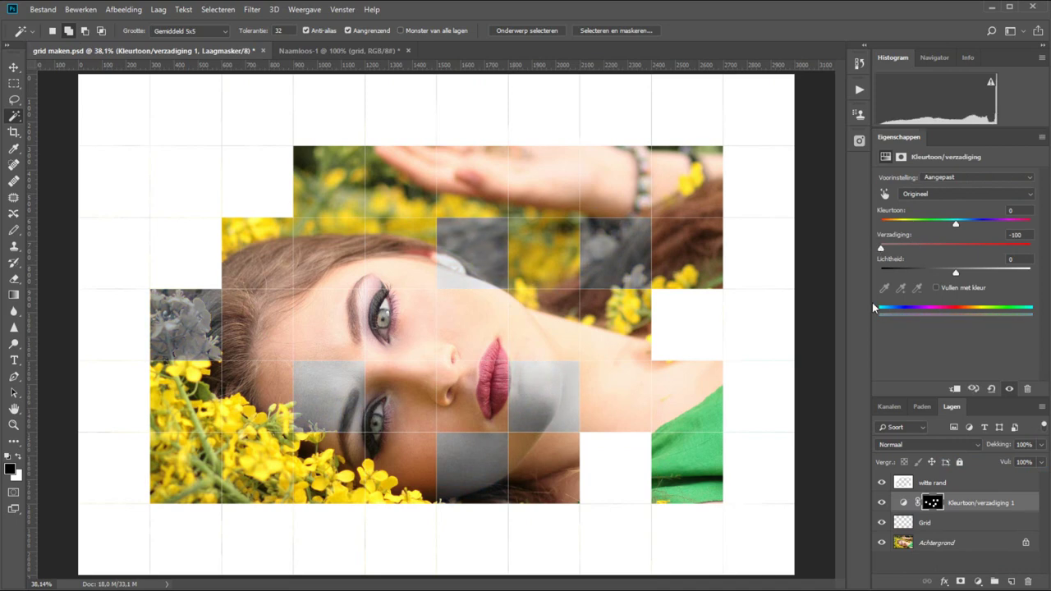
# - Select five more grid cells on the Grid layer, including the yellow and green cells
pyautogui.click(953, 527)
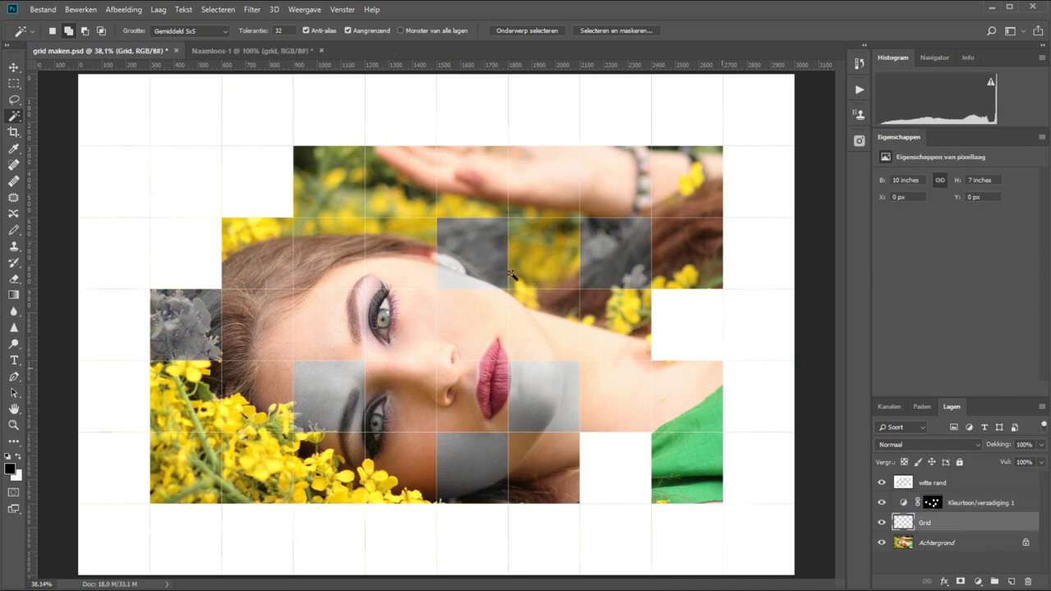
pyautogui.click(349, 197)
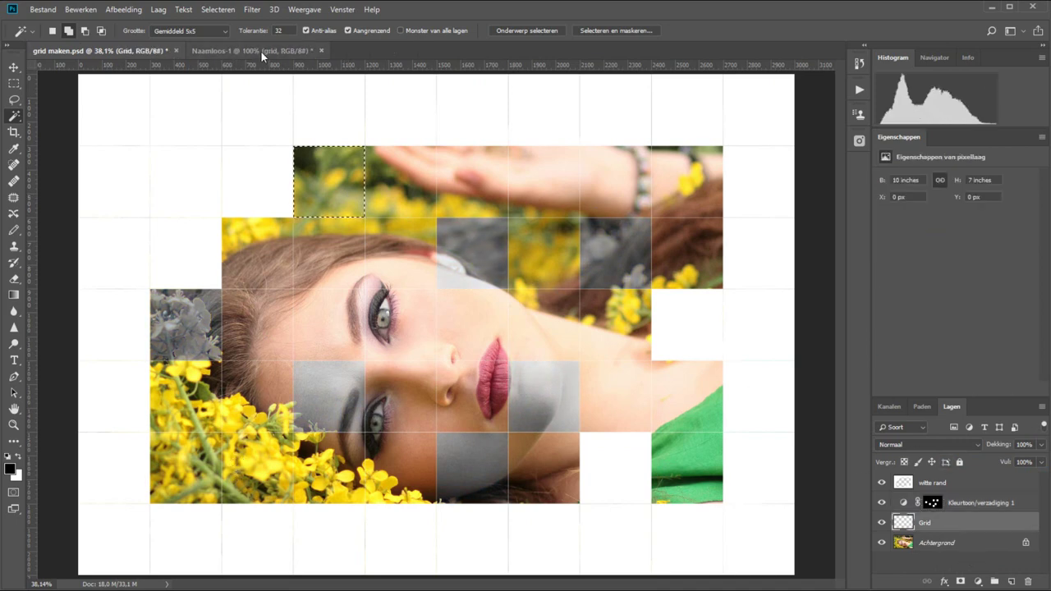
pyautogui.click(197, 456)
pyautogui.click(482, 299)
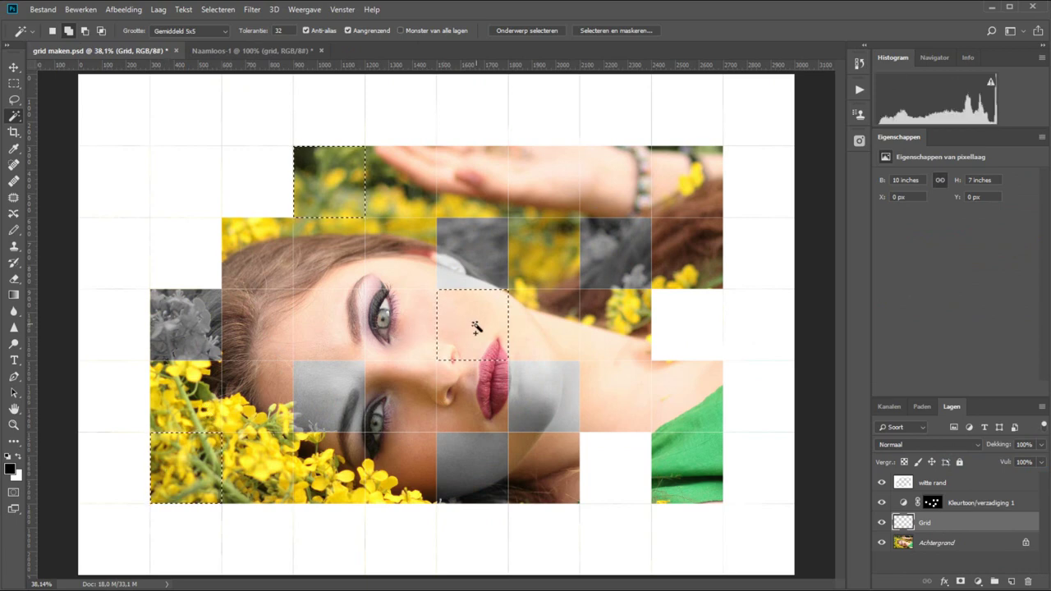
pyautogui.click(277, 265)
pyautogui.click(697, 421)
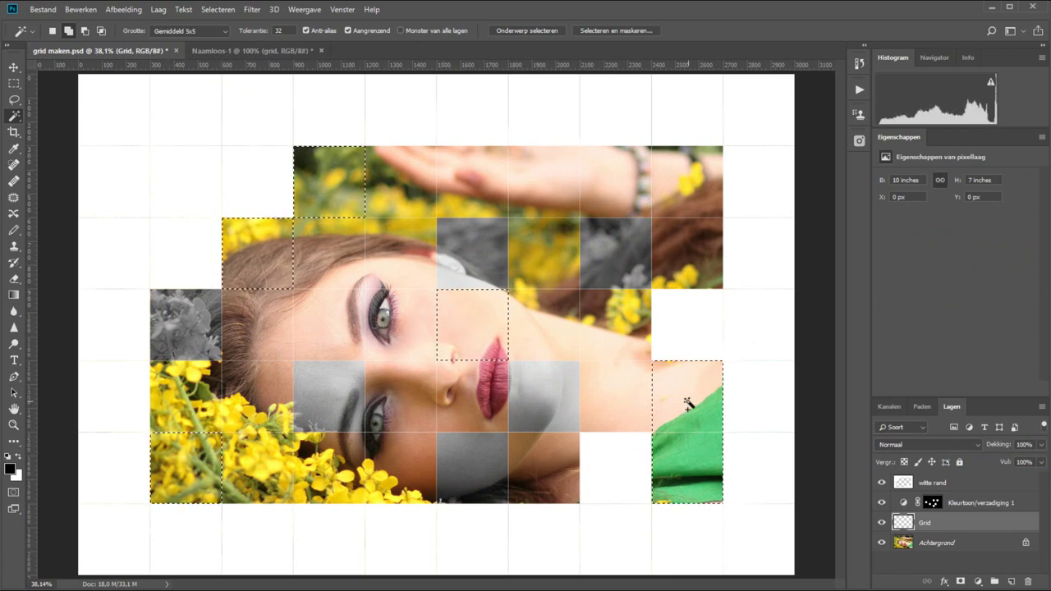
# - Add a colorized Hue/Saturation adjustment tinting them green (hue 74, saturation 36)
pyautogui.click(979, 581)
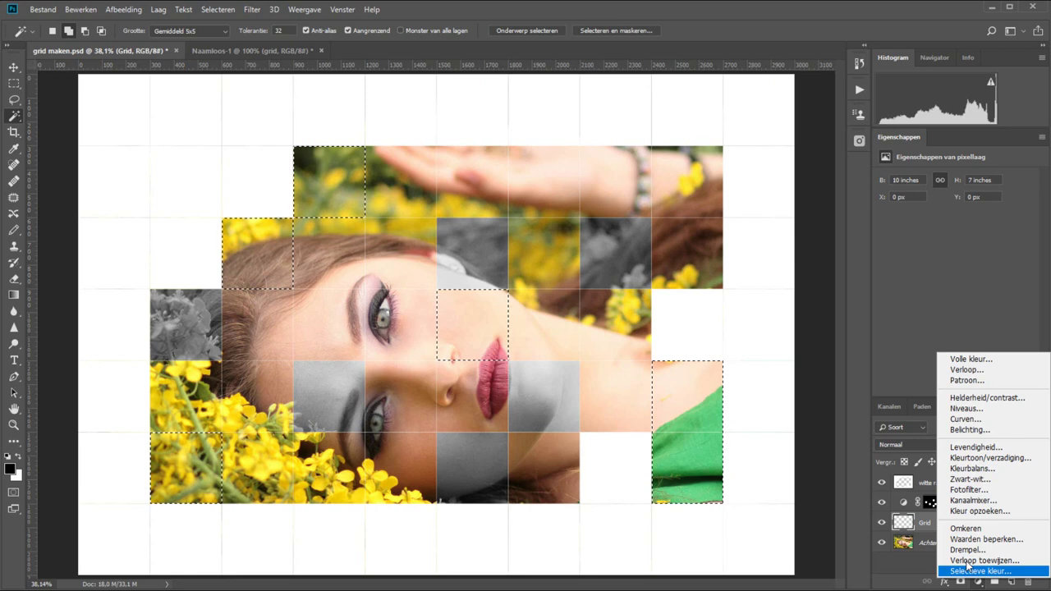
pyautogui.click(985, 457)
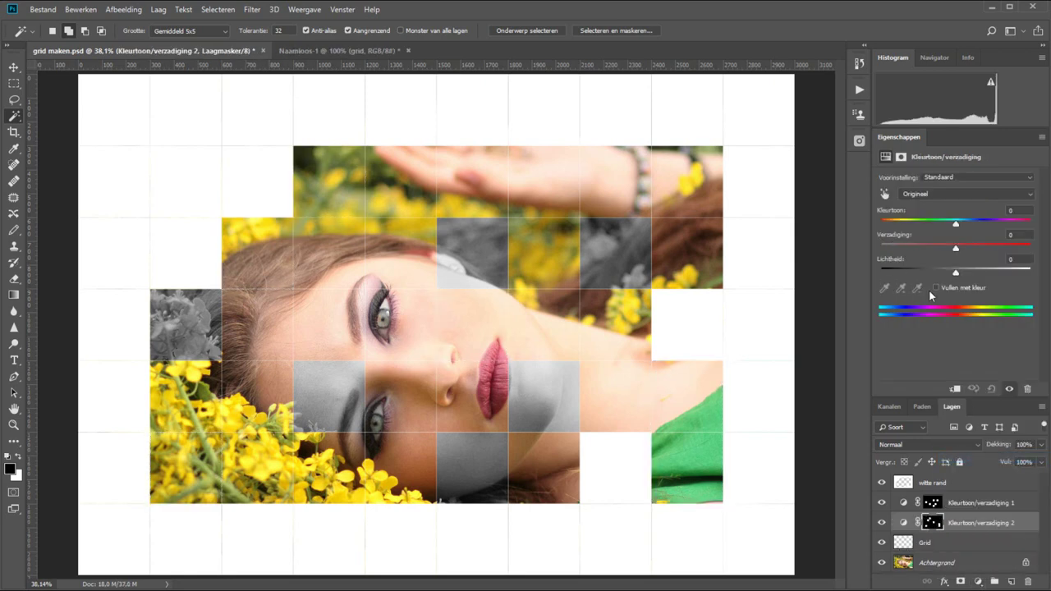
pyautogui.click(937, 288)
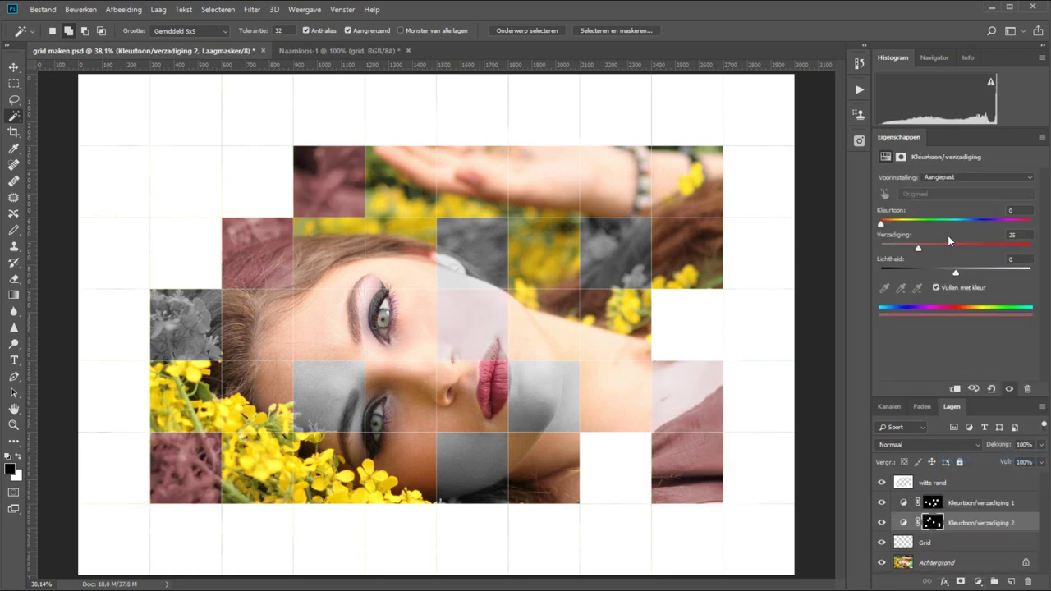
pyautogui.moveTo(882, 225)
pyautogui.mouseDown()
pyautogui.moveTo(959, 219)
pyautogui.moveTo(912, 226)
pyautogui.moveTo(937, 250)
pyautogui.mouseUp()
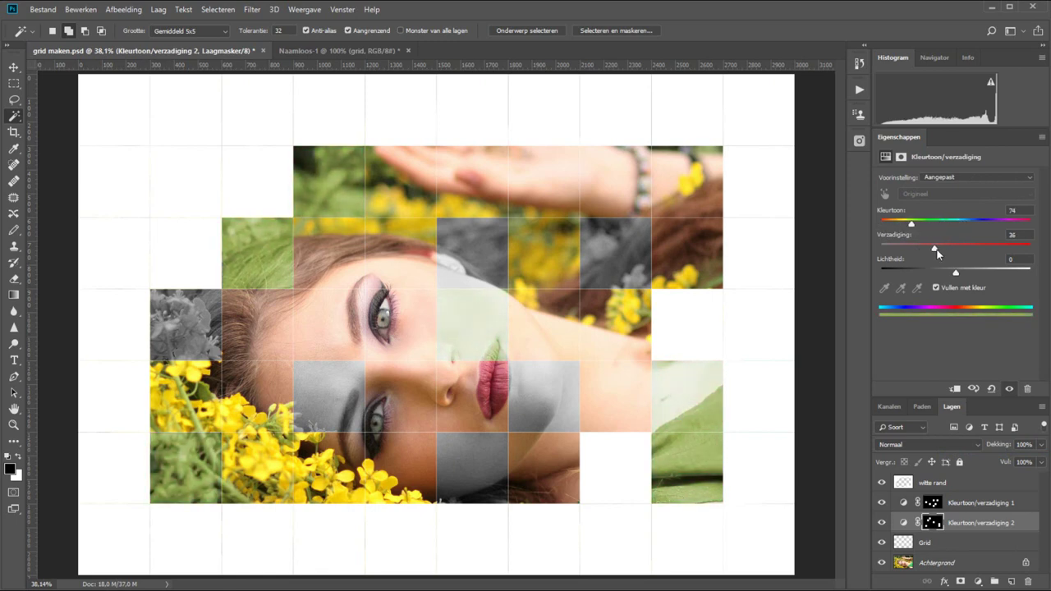
pyautogui.click(1027, 542)
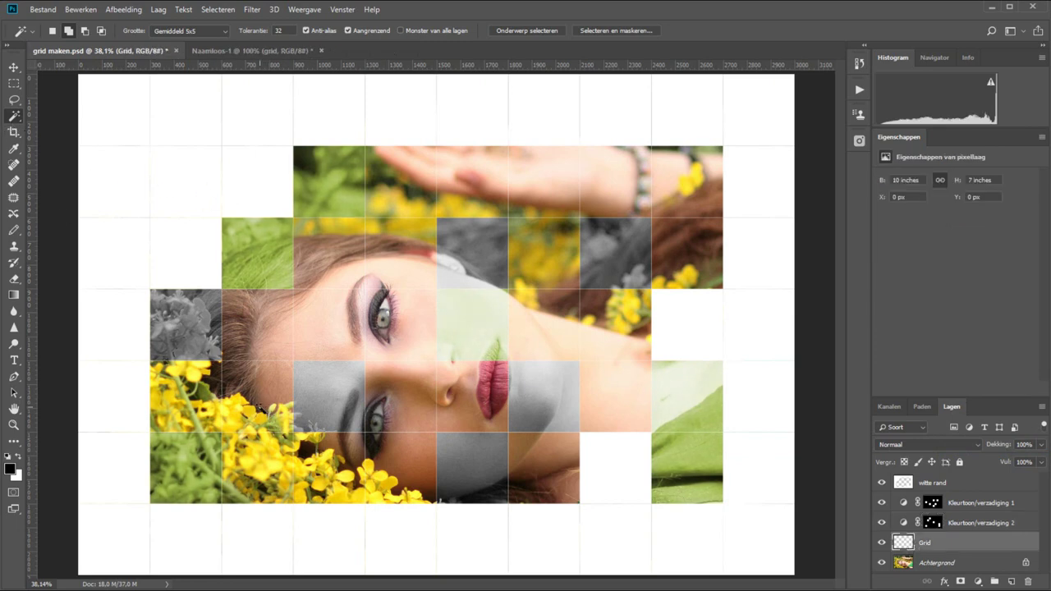
# - Magic Wand a third set of seven grid cells on the Grid layer
pyautogui.click(400, 253)
pyautogui.keyDown('shift'); pyautogui.click(257, 396); pyautogui.keyUp('shift')
pyautogui.keyDown('shift'); pyautogui.click(544, 253); pyautogui.keyUp('shift')
pyautogui.keyDown('shift'); pyautogui.click(544, 180); pyautogui.keyUp('shift')
pyautogui.keyDown('shift'); pyautogui.click(686, 181); pyautogui.keyUp('shift')
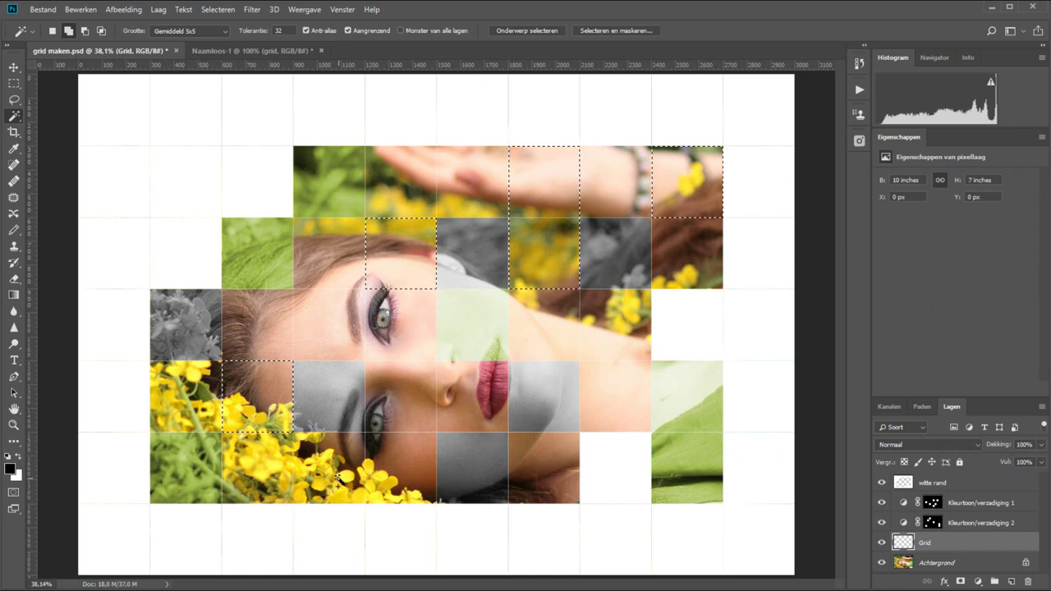
pyautogui.keyDown('shift'); pyautogui.click(332, 472); pyautogui.keyUp('shift')
pyautogui.keyDown('shift'); pyautogui.click(615, 324); pyautogui.keyUp('shift')
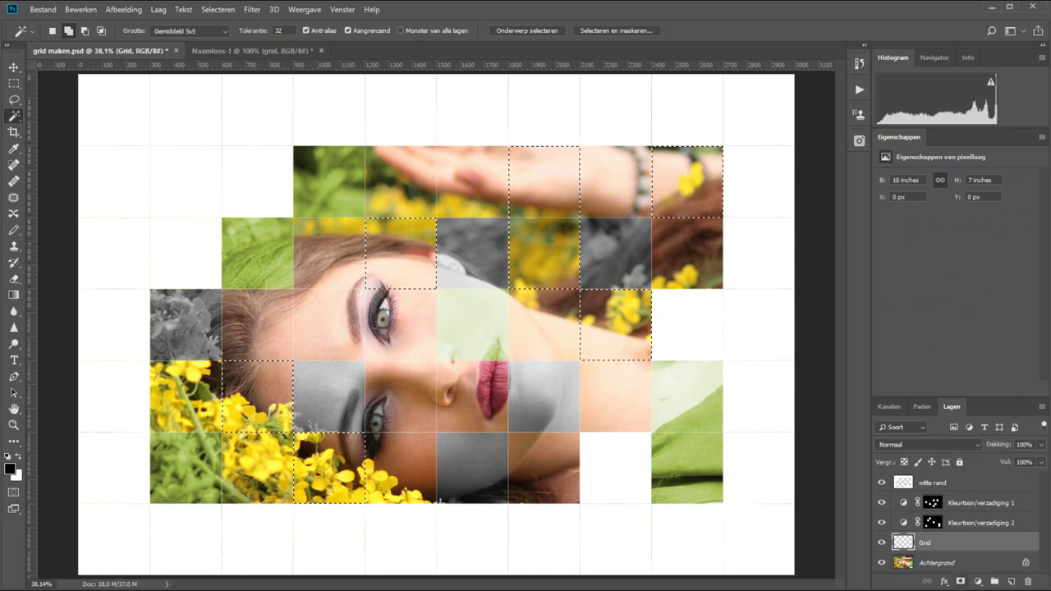
# - Apply an Invert adjustment layer to the selected cells
pyautogui.click(978, 581)
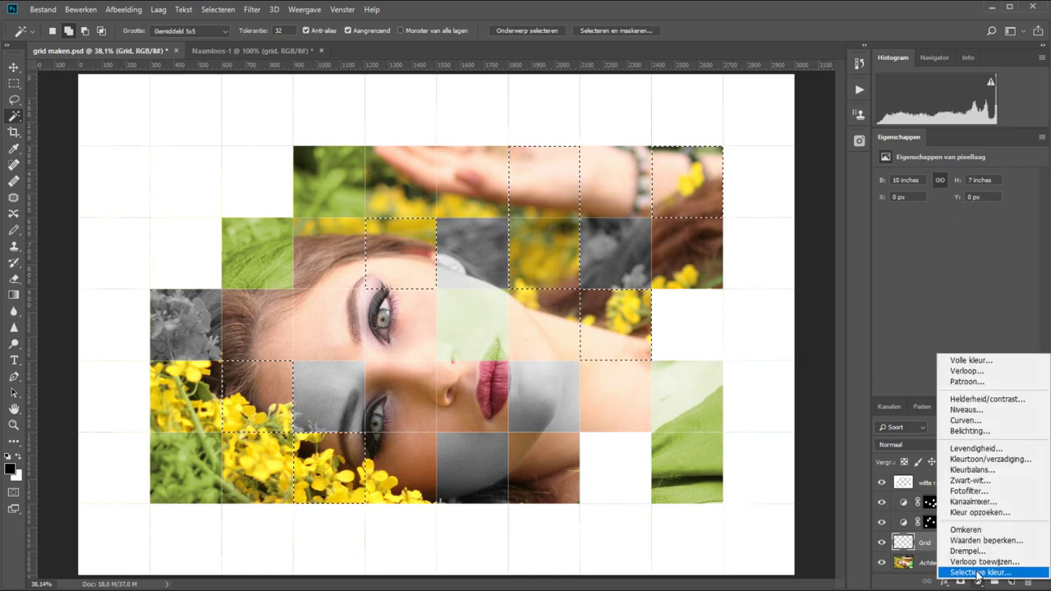
pyautogui.click(982, 530)
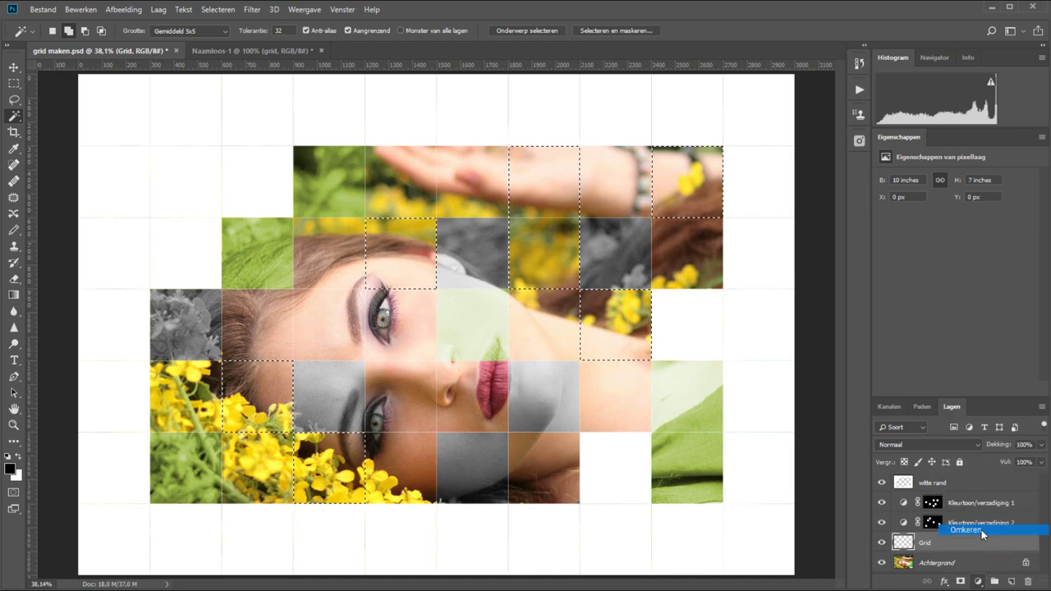
pyautogui.click(979, 584)
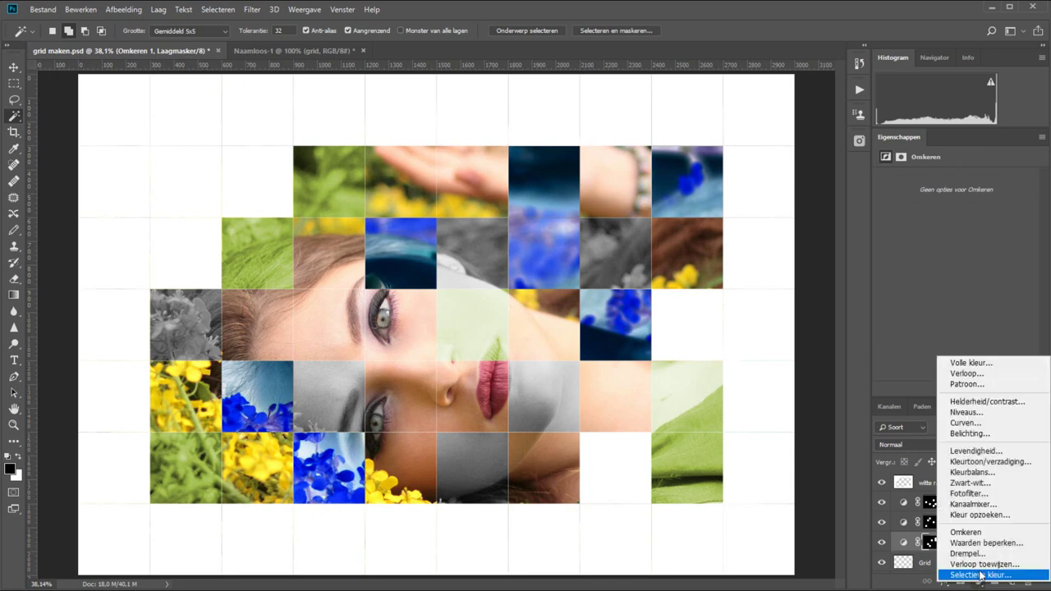
# - Add a Hue/Saturation layer using the Invert layer's mask, and delete the Invert layer
pyautogui.click(993, 463)
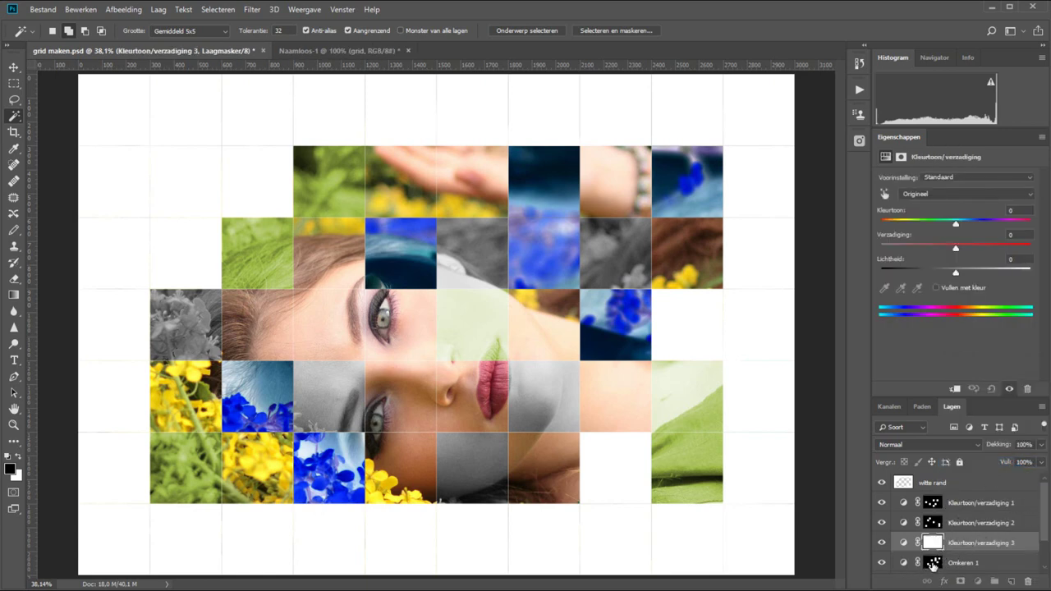
pyautogui.moveTo(932, 563); pyautogui.dragTo(936, 543)
pyautogui.click(488, 230)
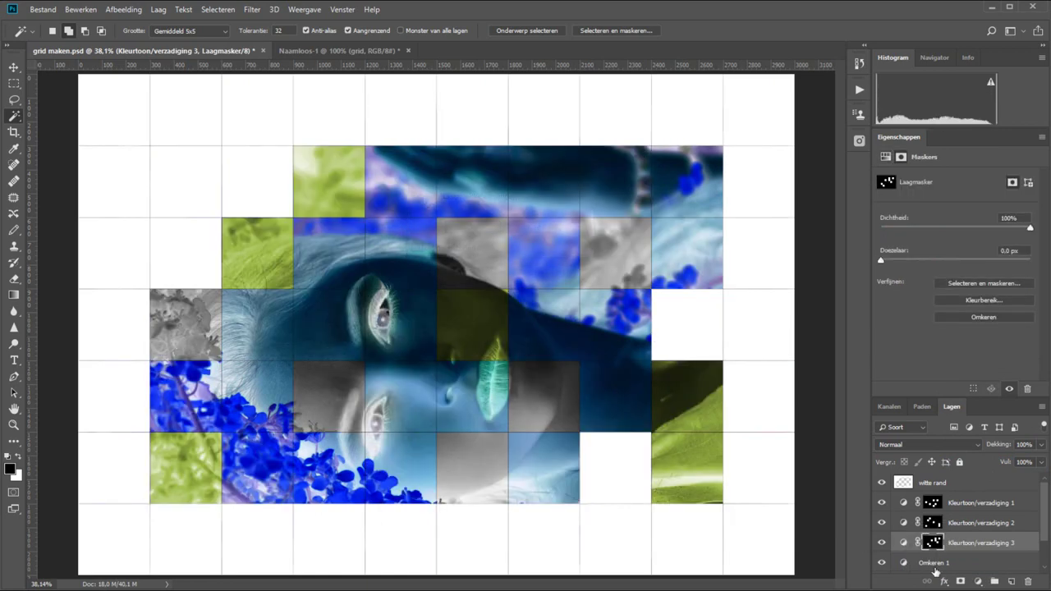
pyautogui.moveTo(934, 569); pyautogui.dragTo(1019, 582)
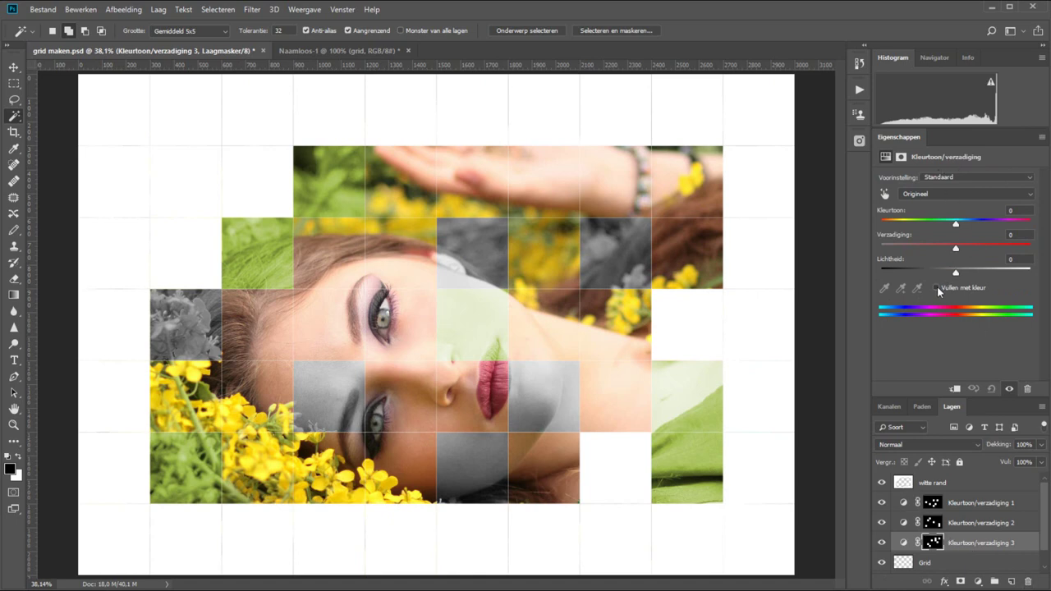
# - Colorize the tiles purple: hue 265, saturation 10, lightness +13
pyautogui.click(936, 287)
pyautogui.moveTo(886, 226); pyautogui.dragTo(990, 234)
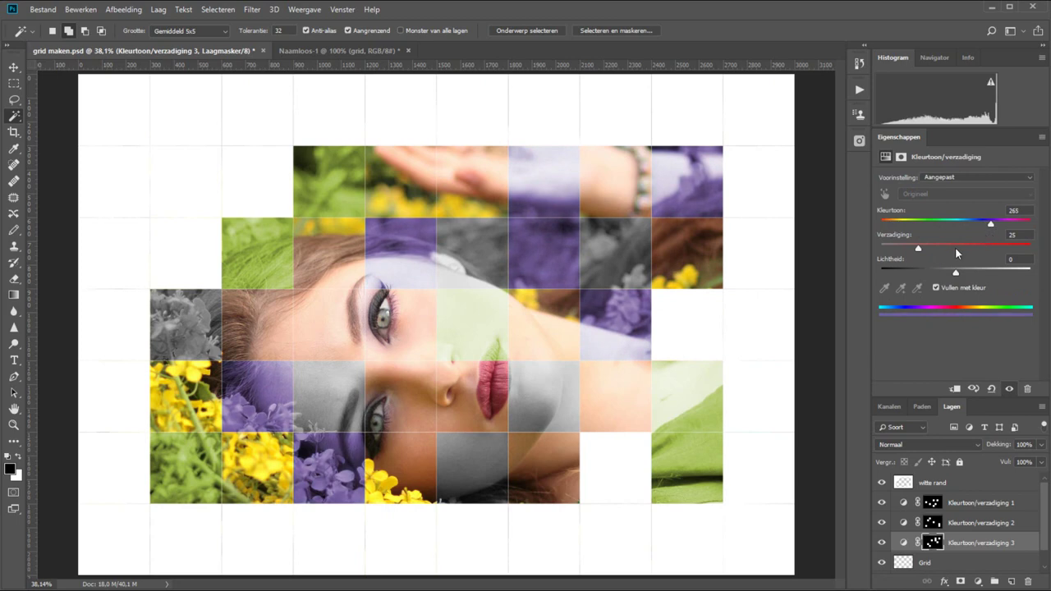
pyautogui.moveTo(918, 248); pyautogui.dragTo(896, 249)
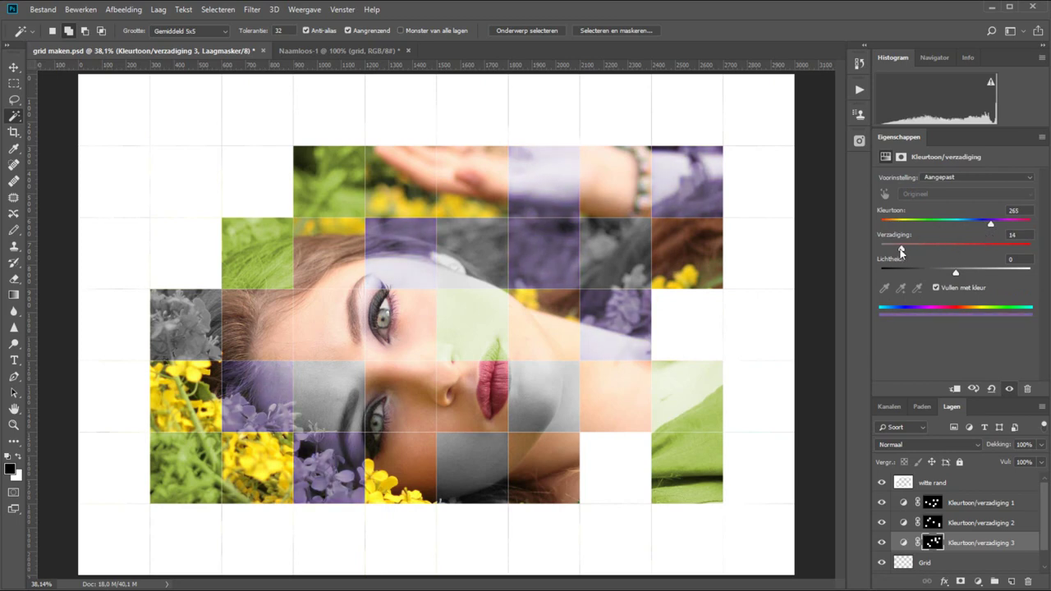
pyautogui.click(966, 271)
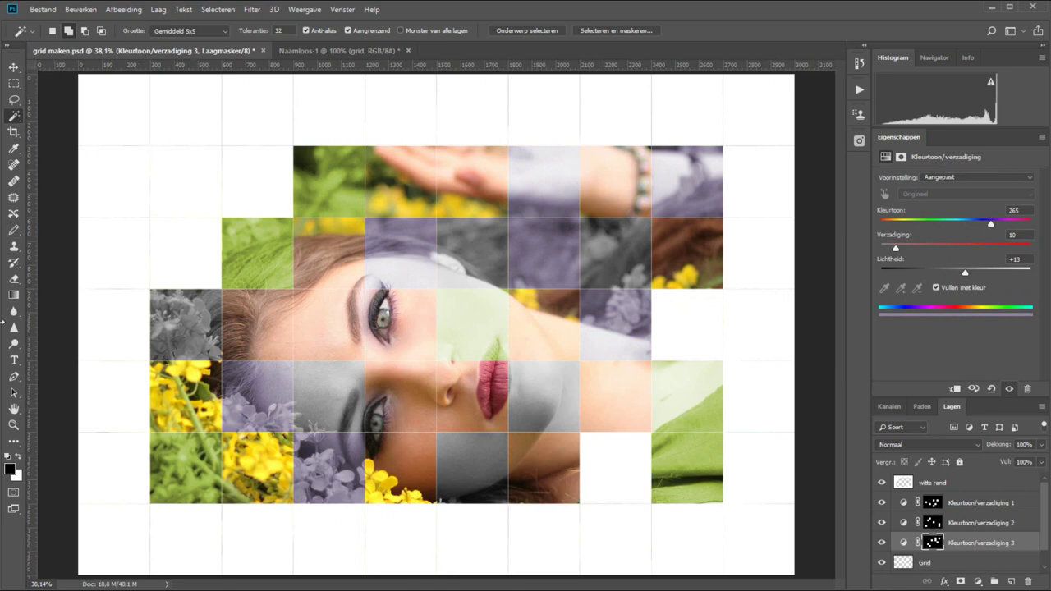
pyautogui.click(13, 424)
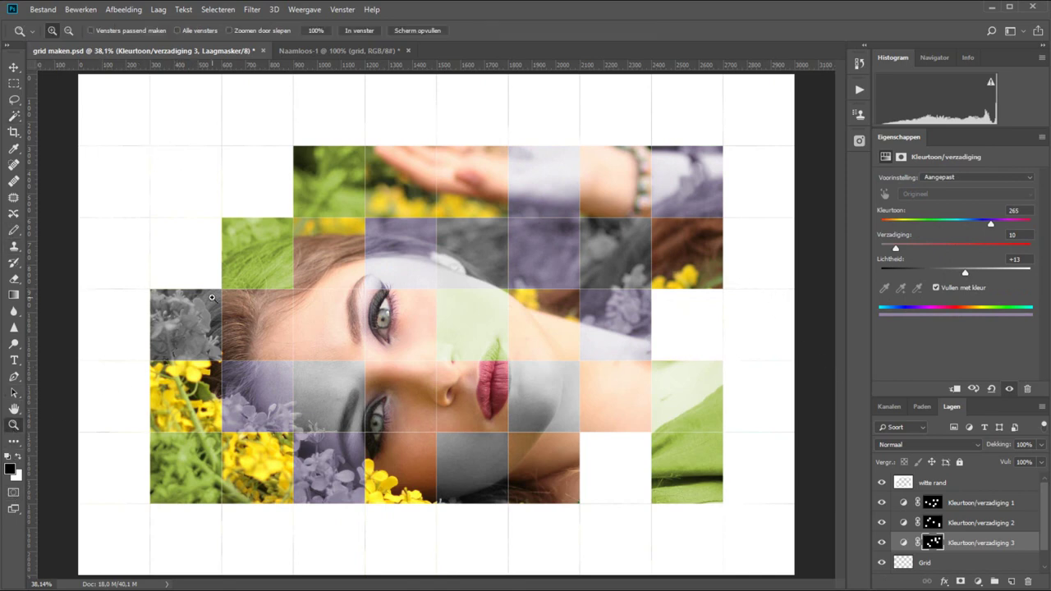
# - Stamp all visible layers into new top layer 'Laag 1' above 'witte rand' with Ctrl+Alt+Shift+E
pyautogui.click(970, 484)
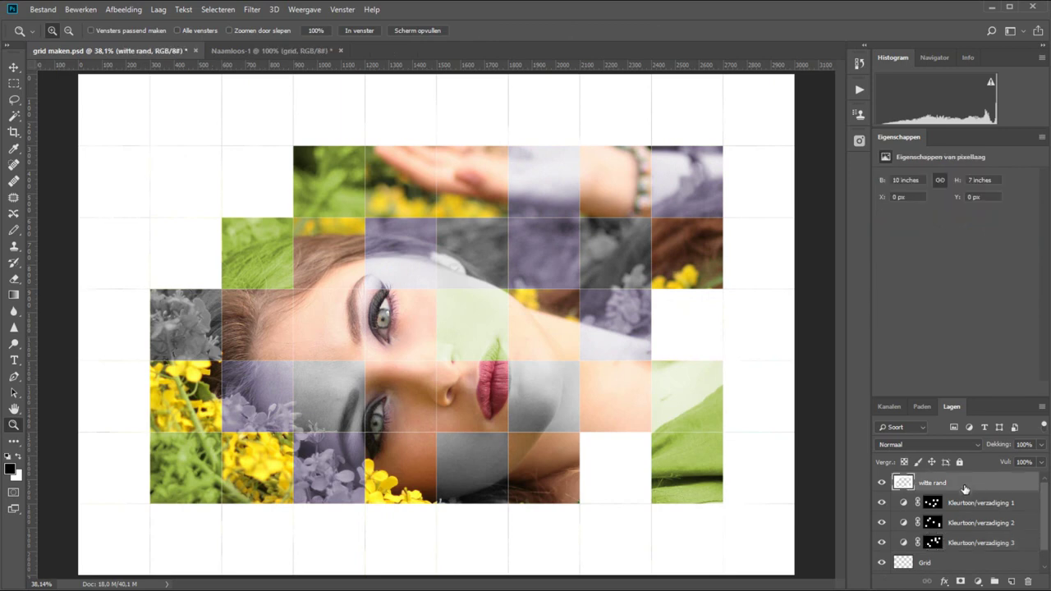
pyautogui.hotkey('ctrl', 'shift', 'alt', 'e')
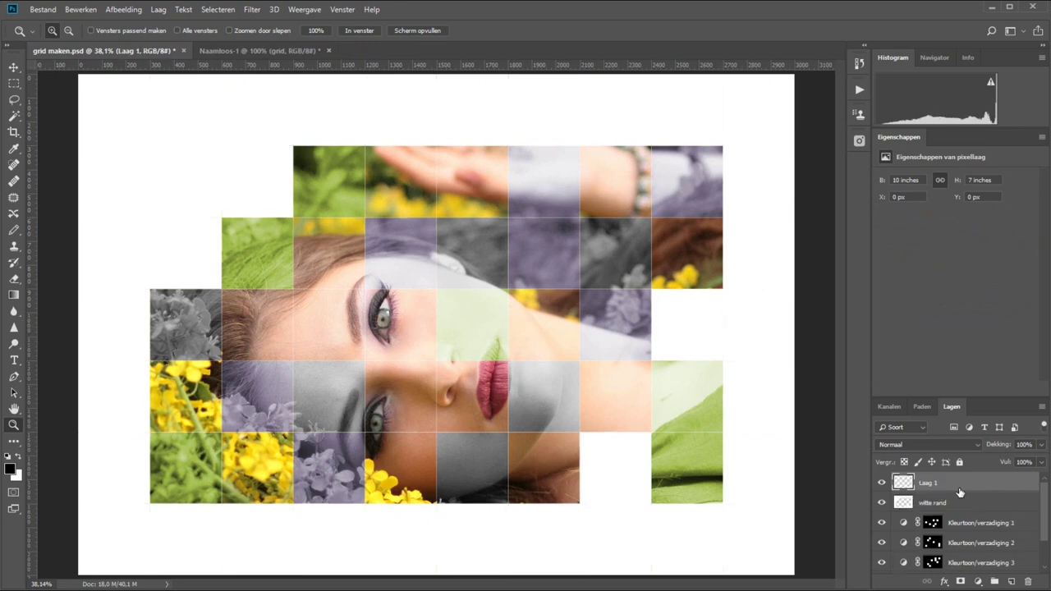